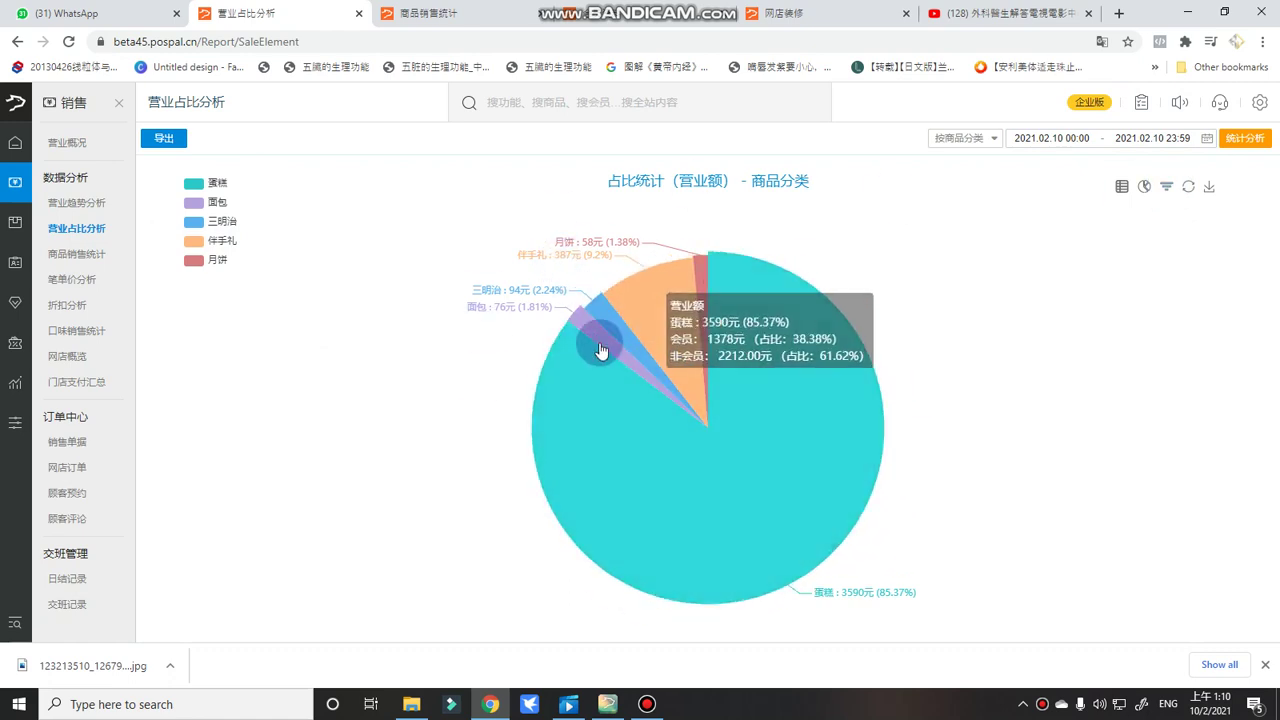
View the product category revenue share as a funnel chart and switch it back to a pie chart.
left_click(1164, 190)
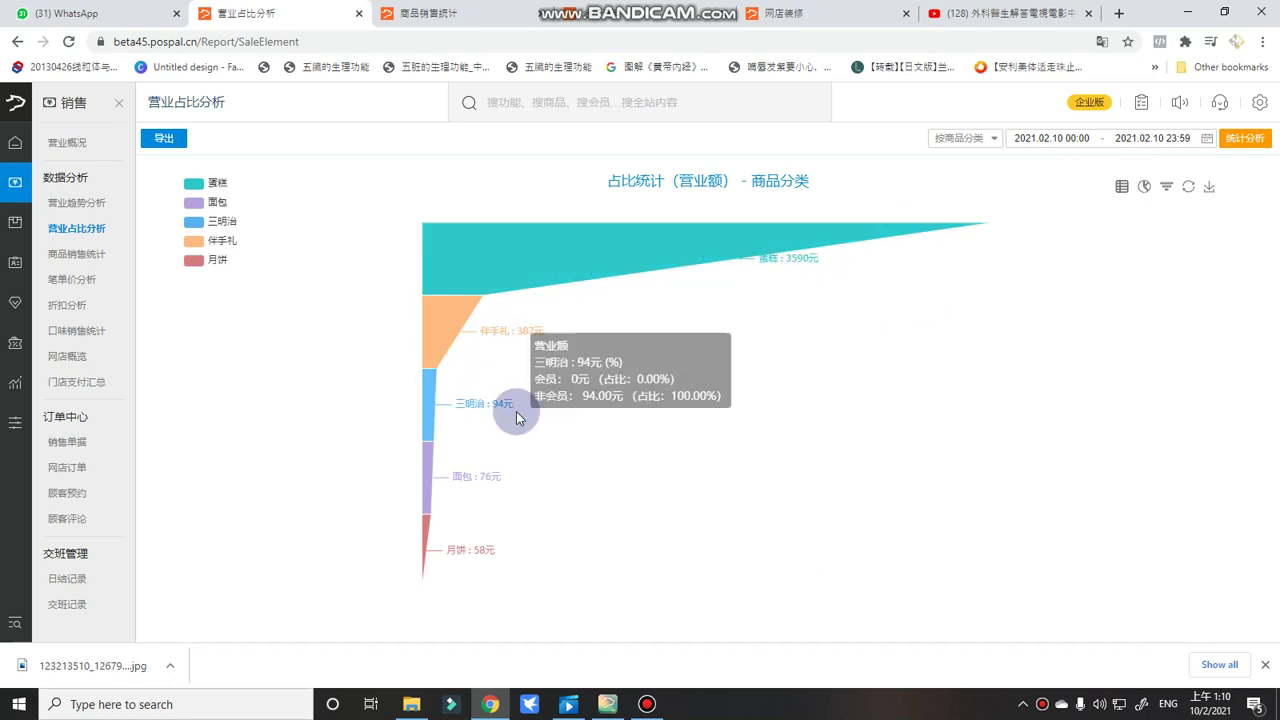
left_click(1140, 189)
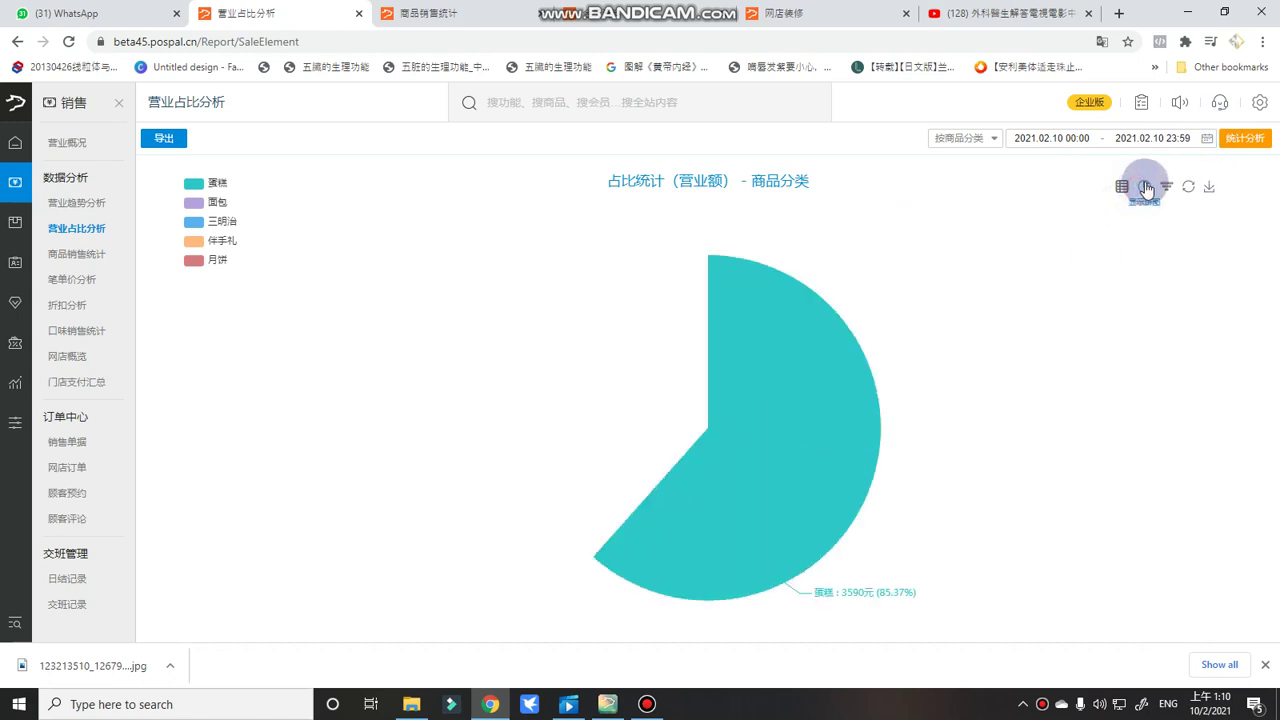
Open the price adjustment order page (调价单) in the product section (商品).
mouse_move(38, 270)
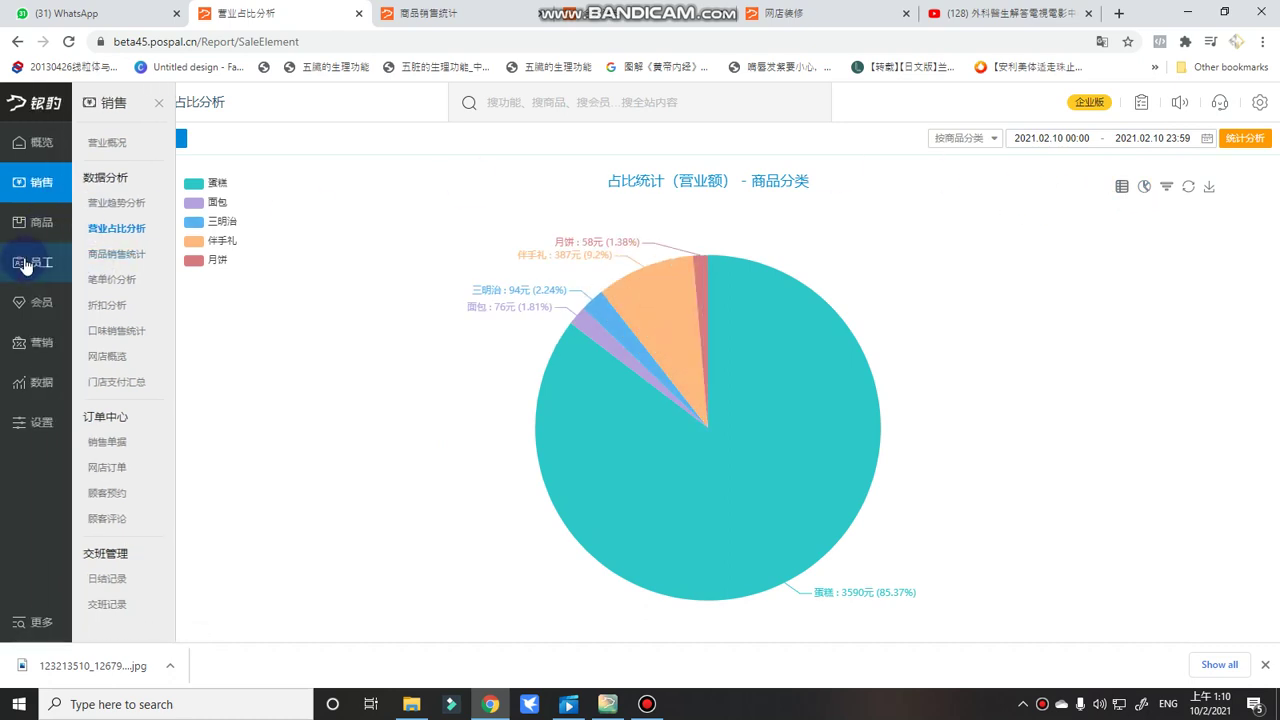
left_click(44, 232)
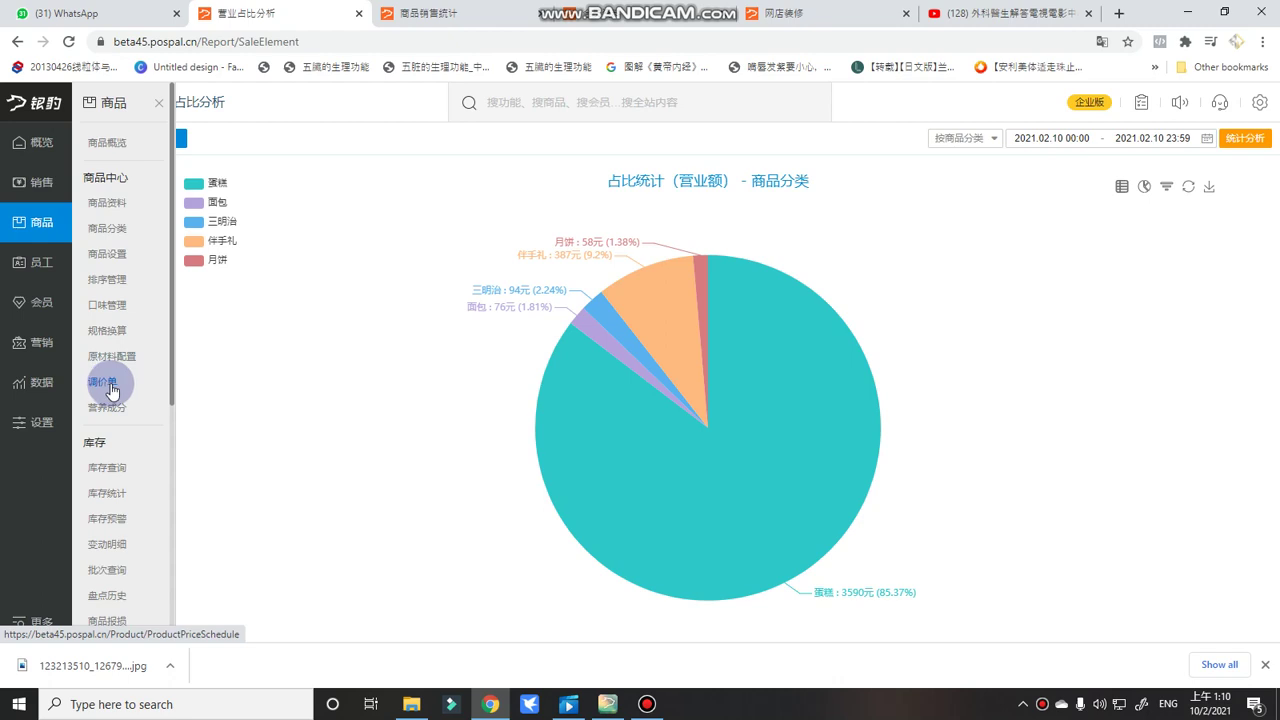
left_click(110, 386)
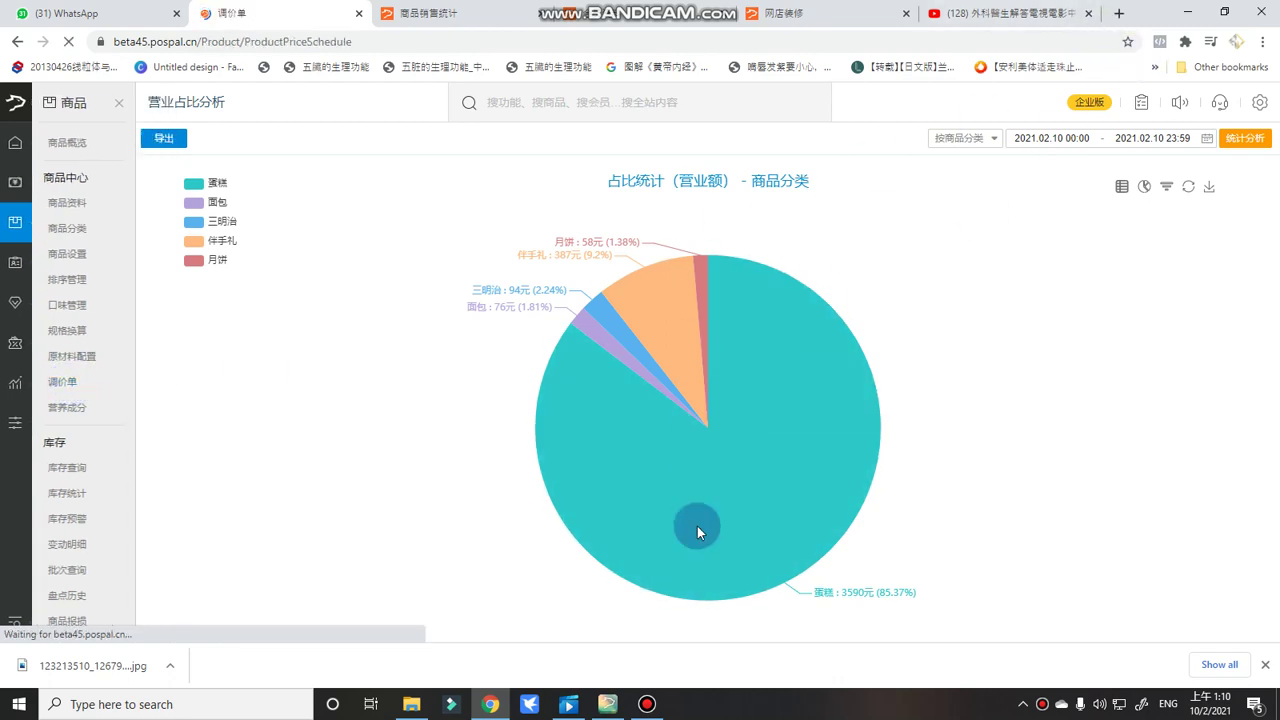
Switch to the POSPAL cashier client, view its full system menu (系统菜单), and return to the browser back office.
left_click(608, 704)
left_click(786, 25)
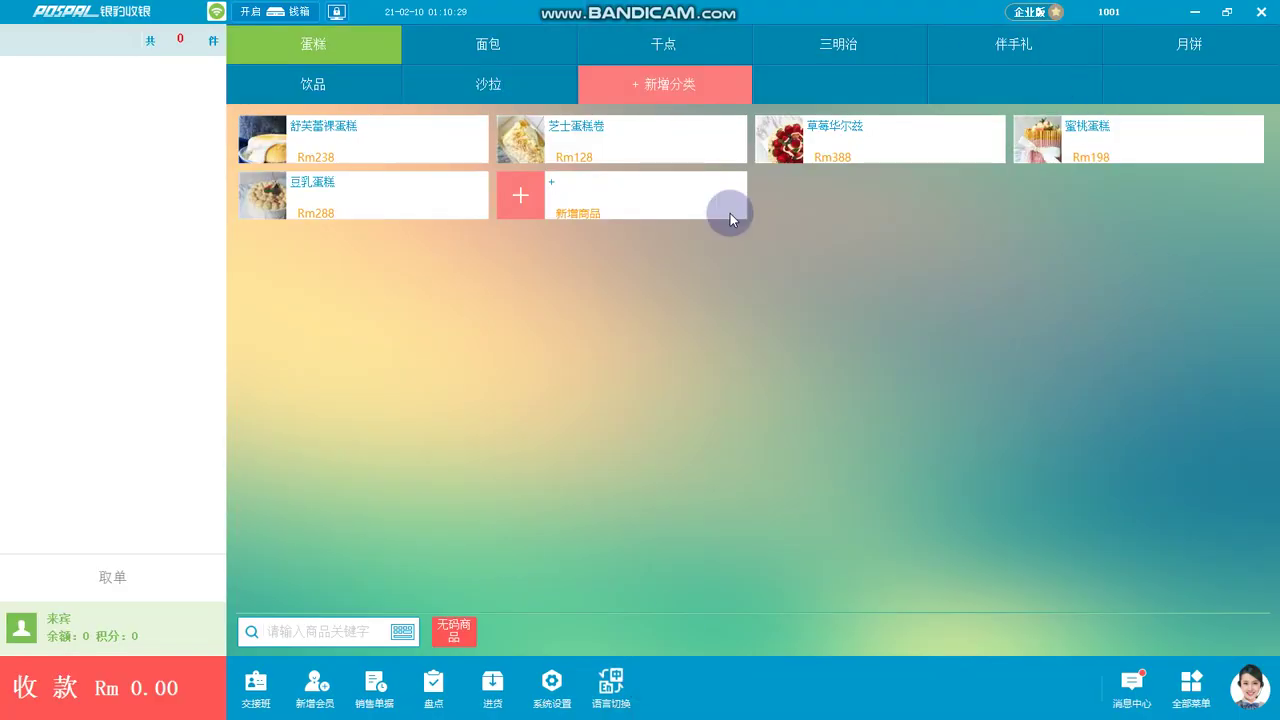
left_click(1190, 684)
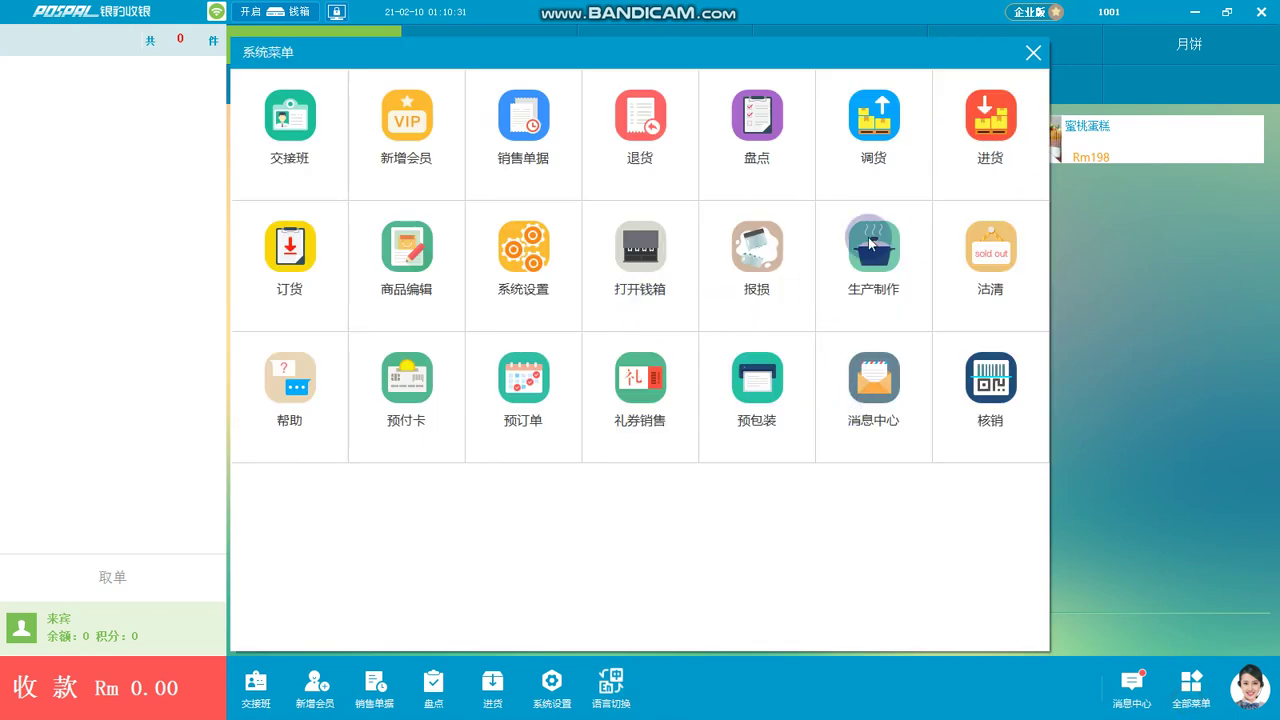
left_click(1033, 52)
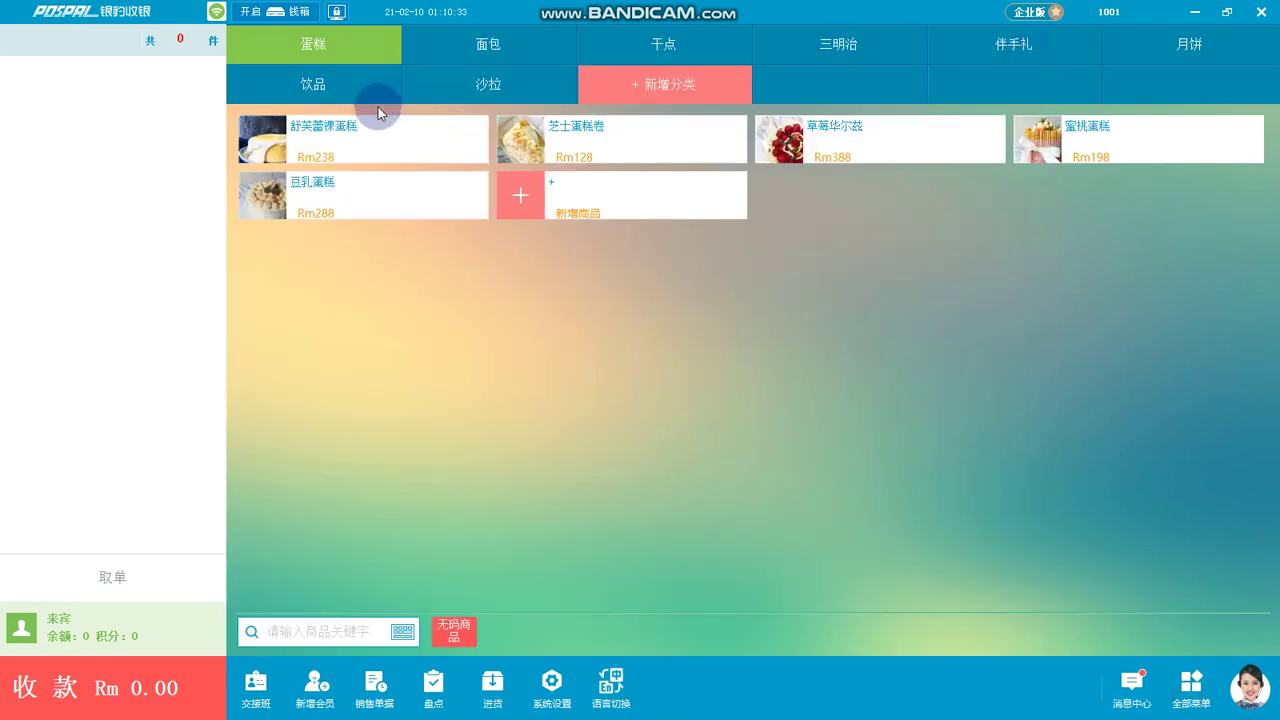
left_click(1193, 8)
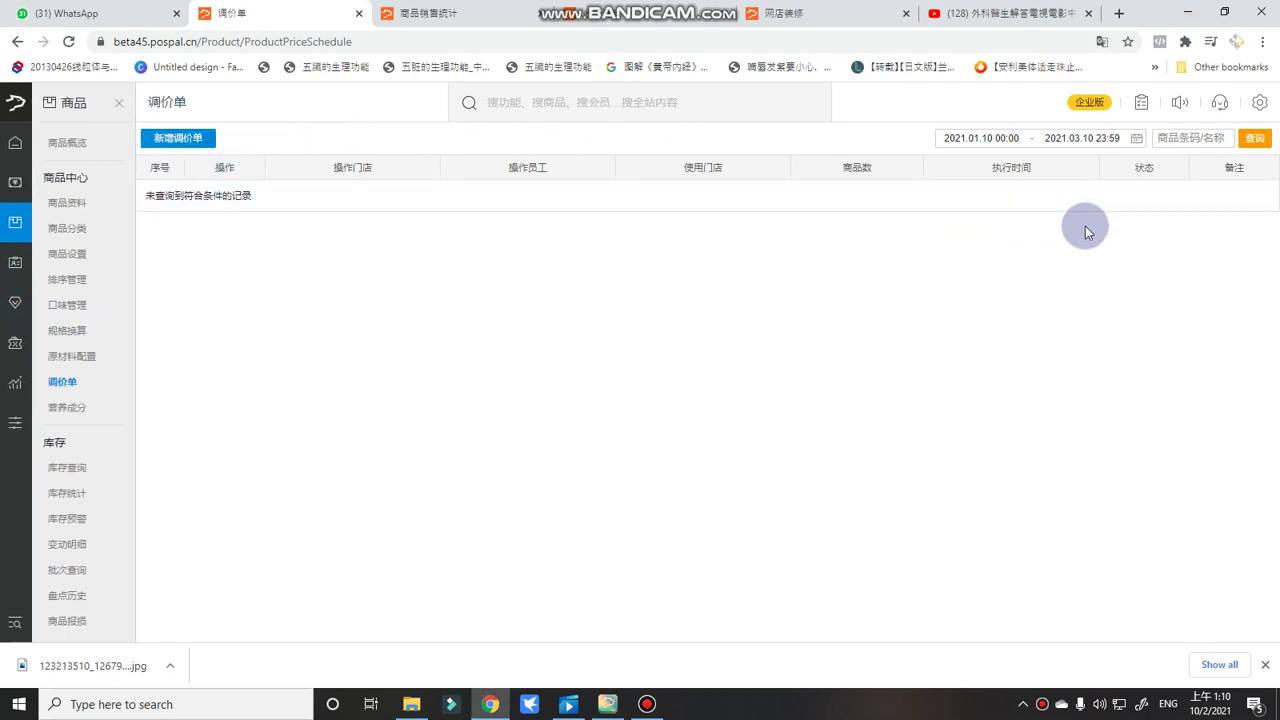
Translate the price adjustment order page into English.
left_click_drag(492, 168, 563, 168)
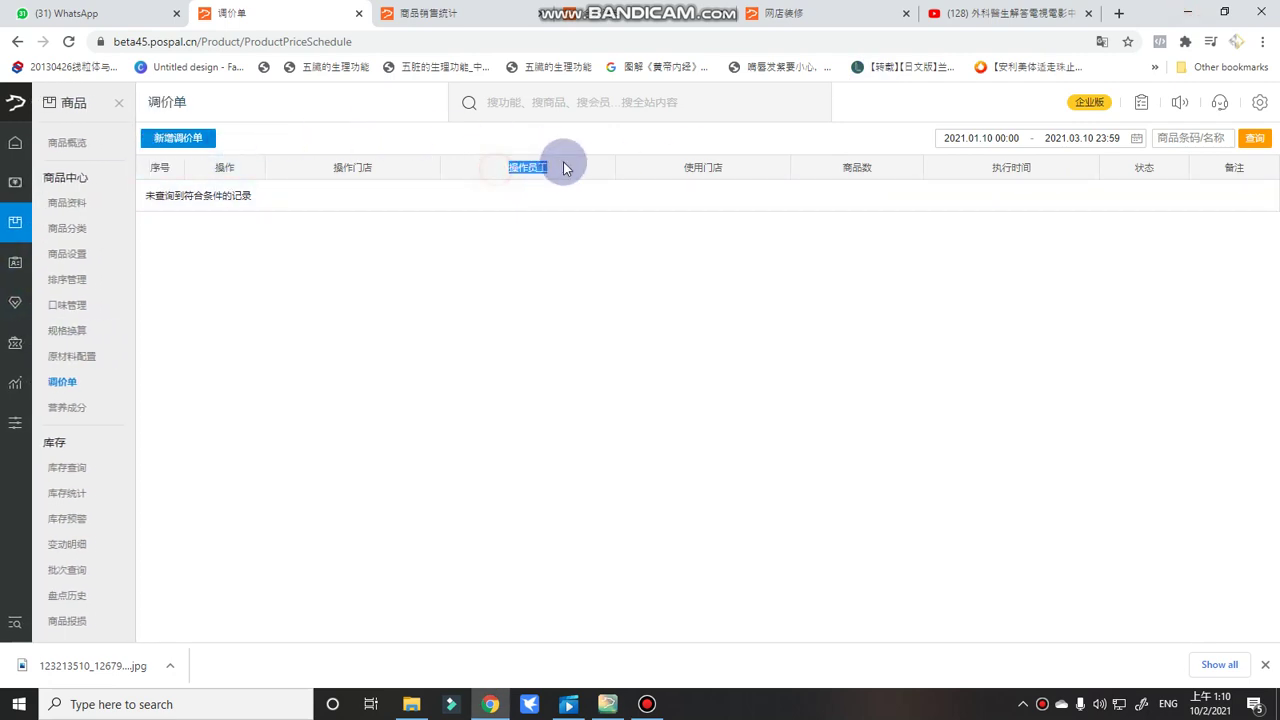
left_click(1101, 41)
left_click(1046, 74)
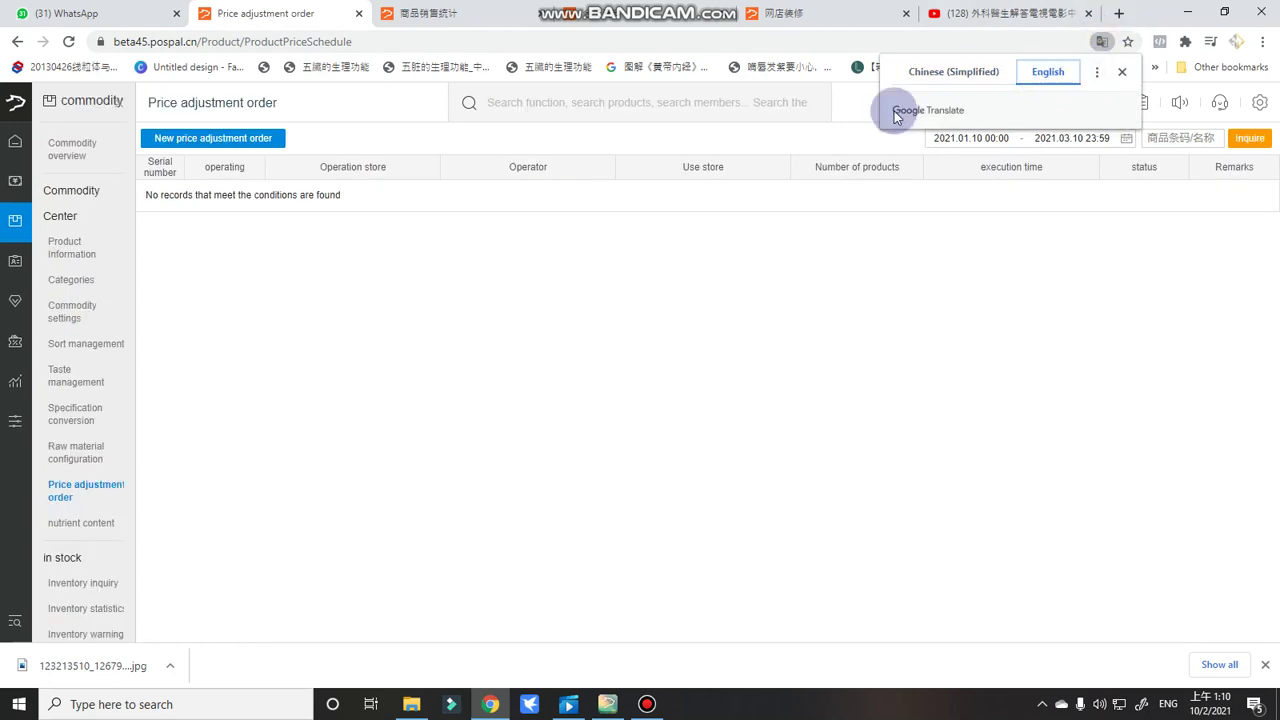
Start a new price adjustment order, set it to execute at a specified time, and view the date and time picker.
left_click(236, 136)
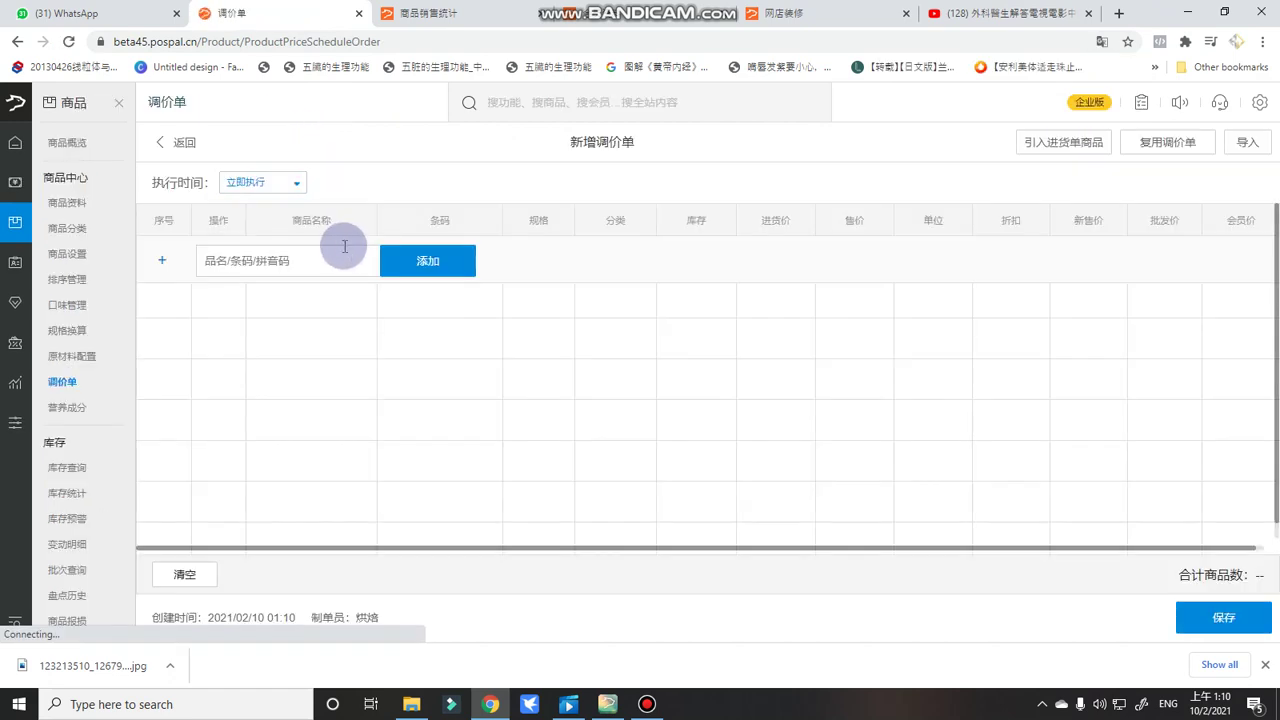
left_click(325, 184)
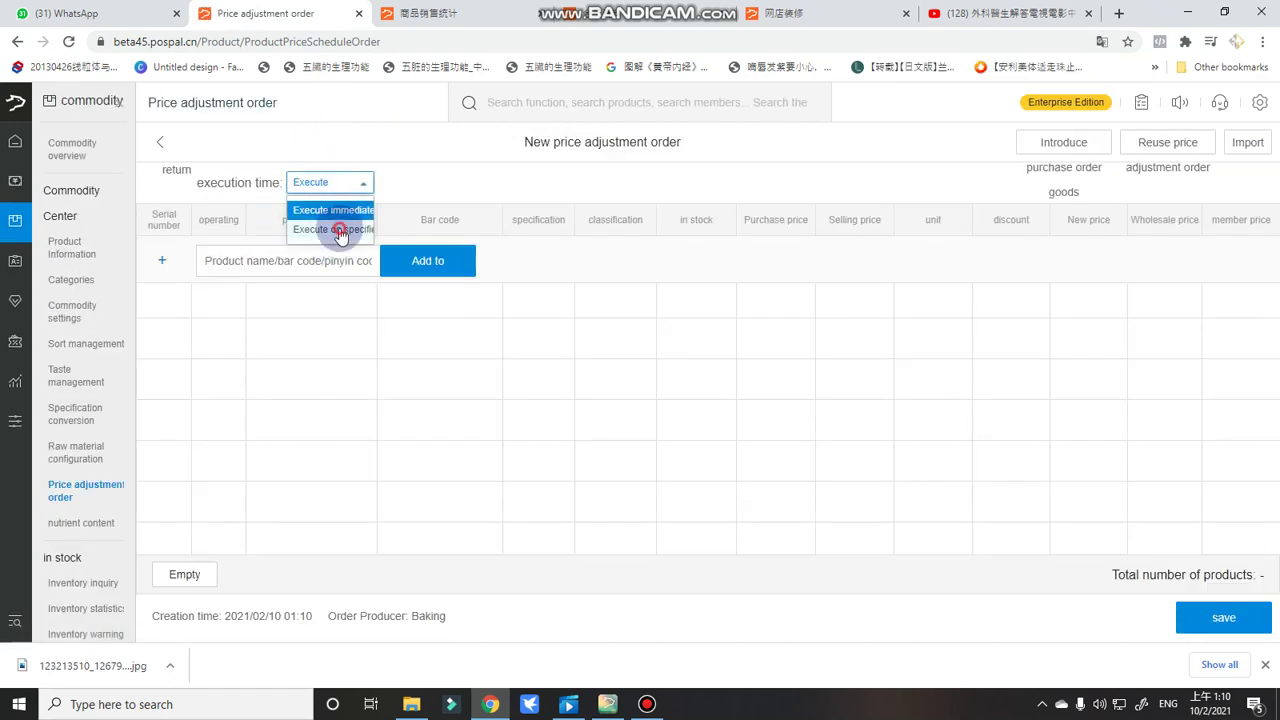
left_click(333, 229)
left_click(440, 182)
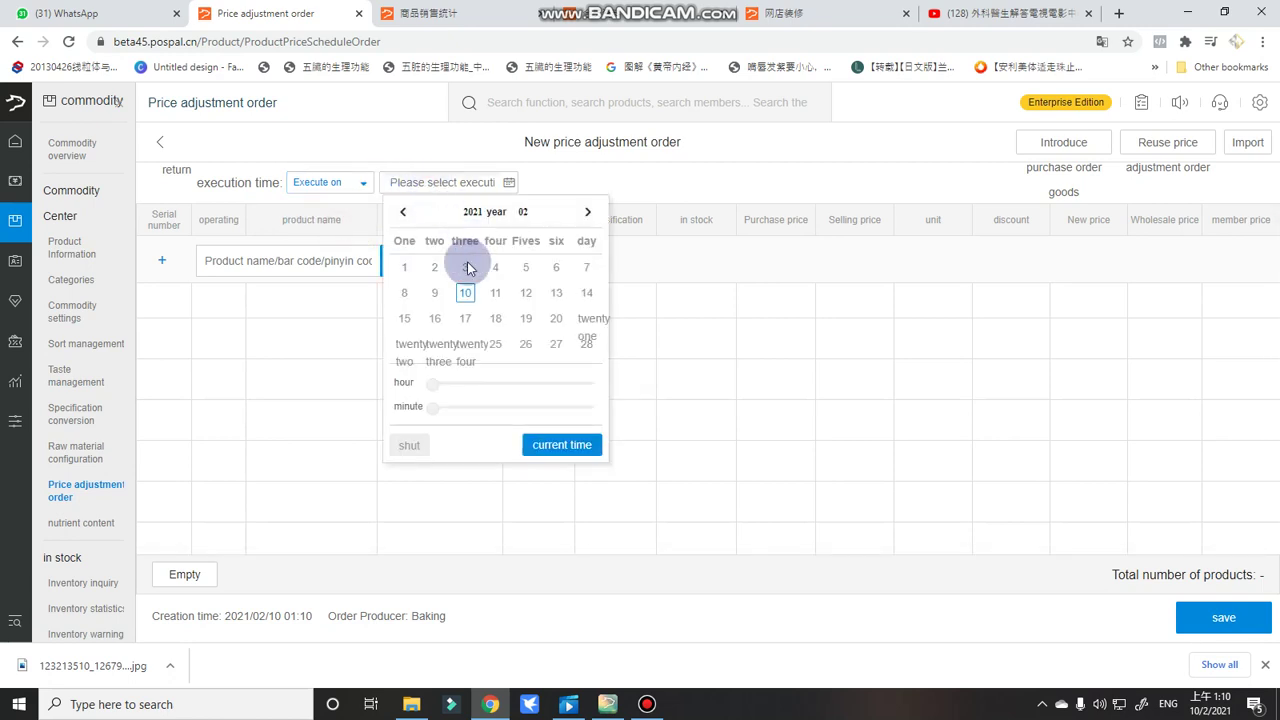
left_click(659, 298)
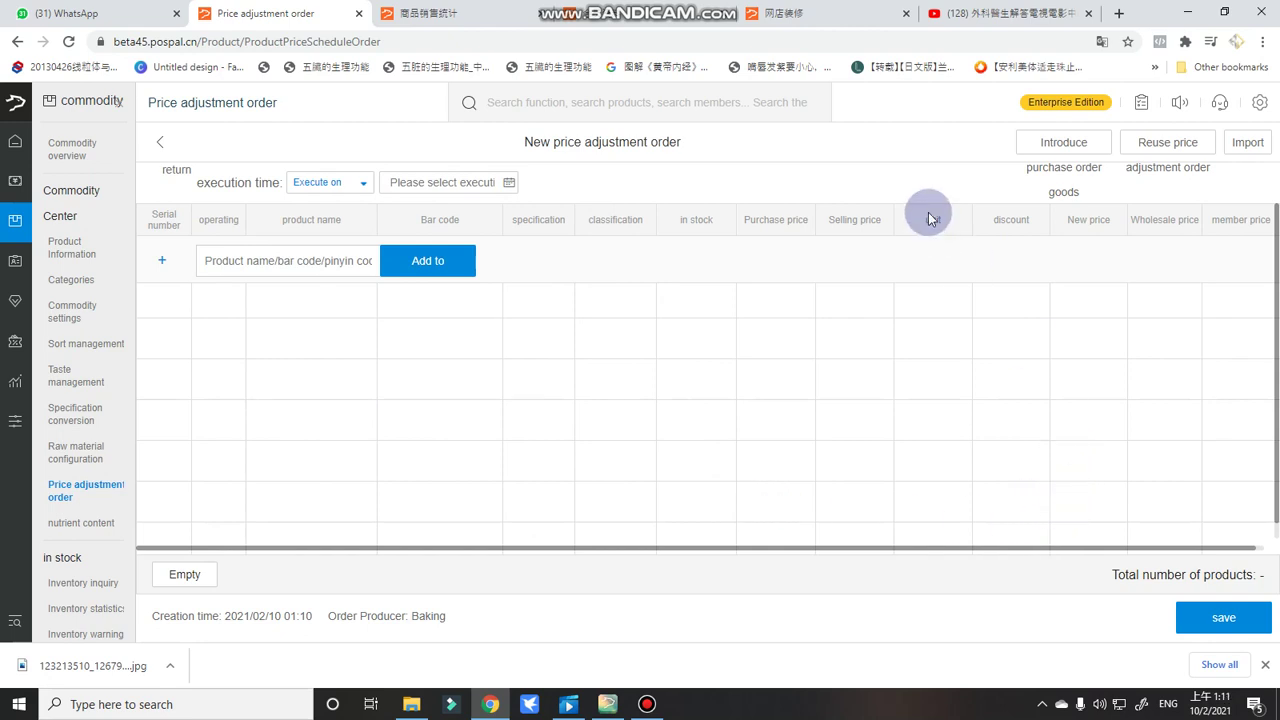
Return the page to Simplified Chinese and open the raw material configuration page (原材料配置).
left_click(1100, 47)
left_click(972, 70)
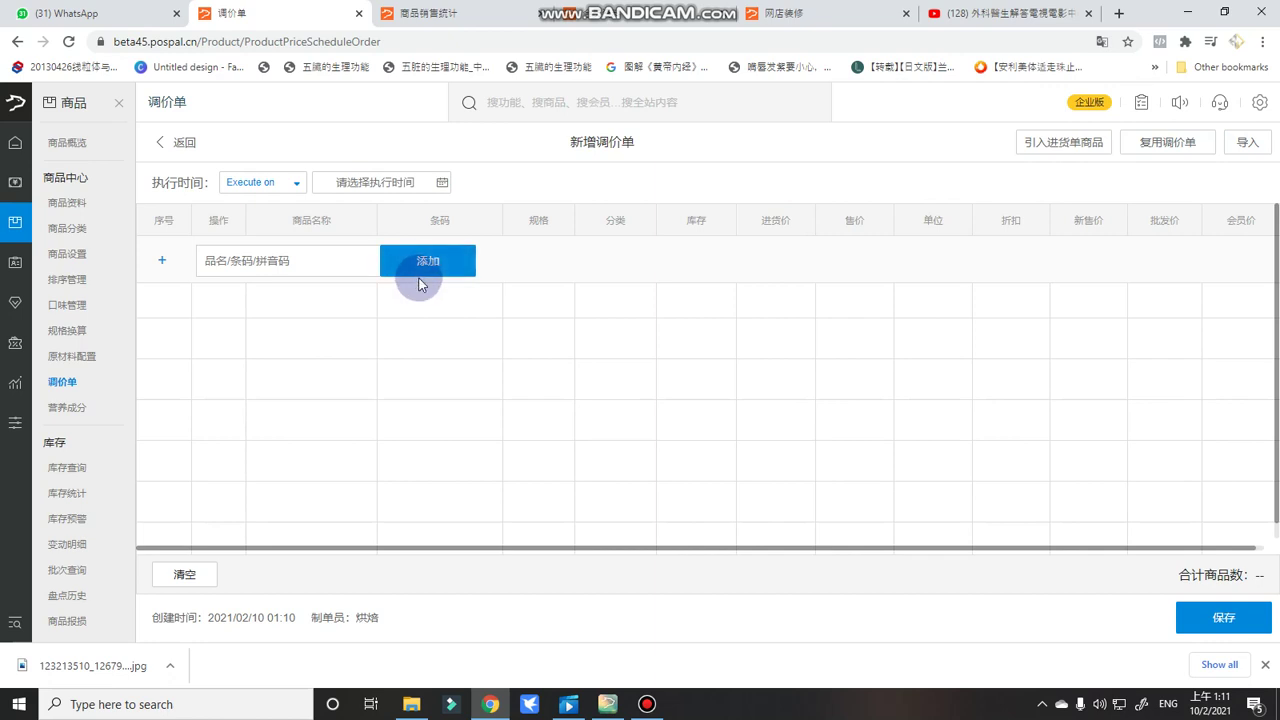
left_click(90, 364)
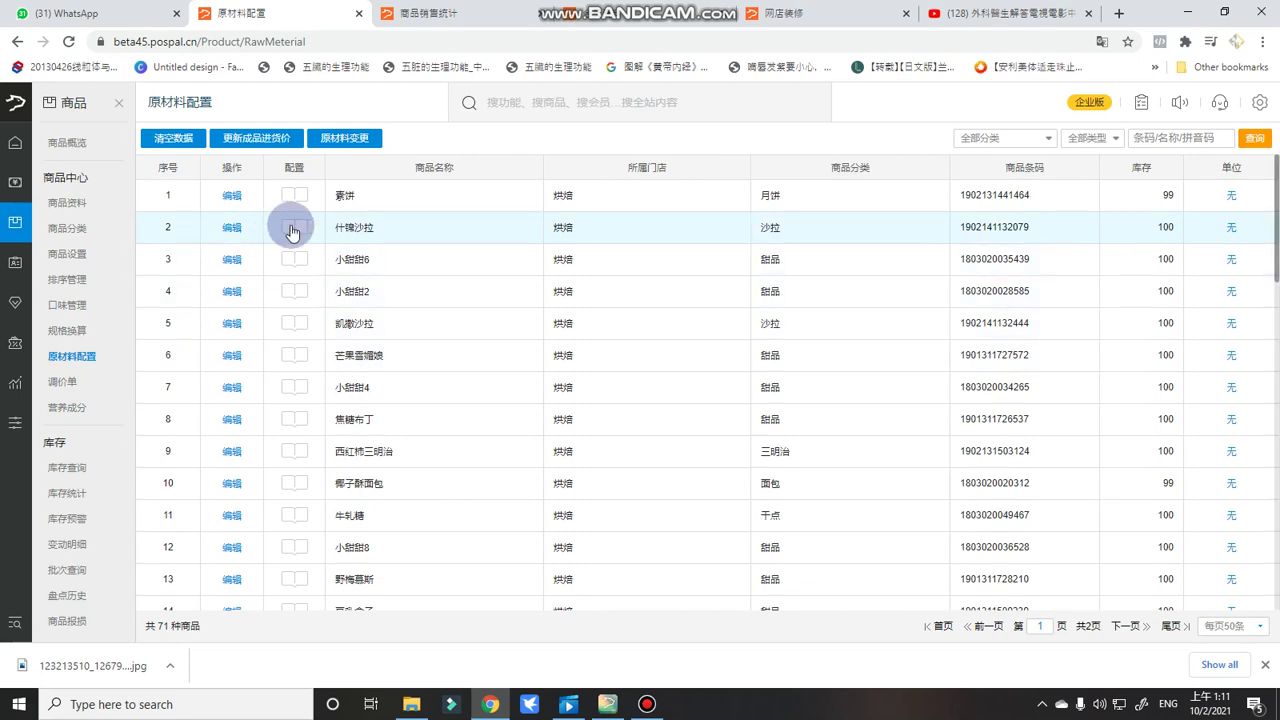
Open the 什锦沙拉 recipe configuration, view the sales and production (配方用于生产制作) usage options, and cancel without saving.
left_click(291, 231)
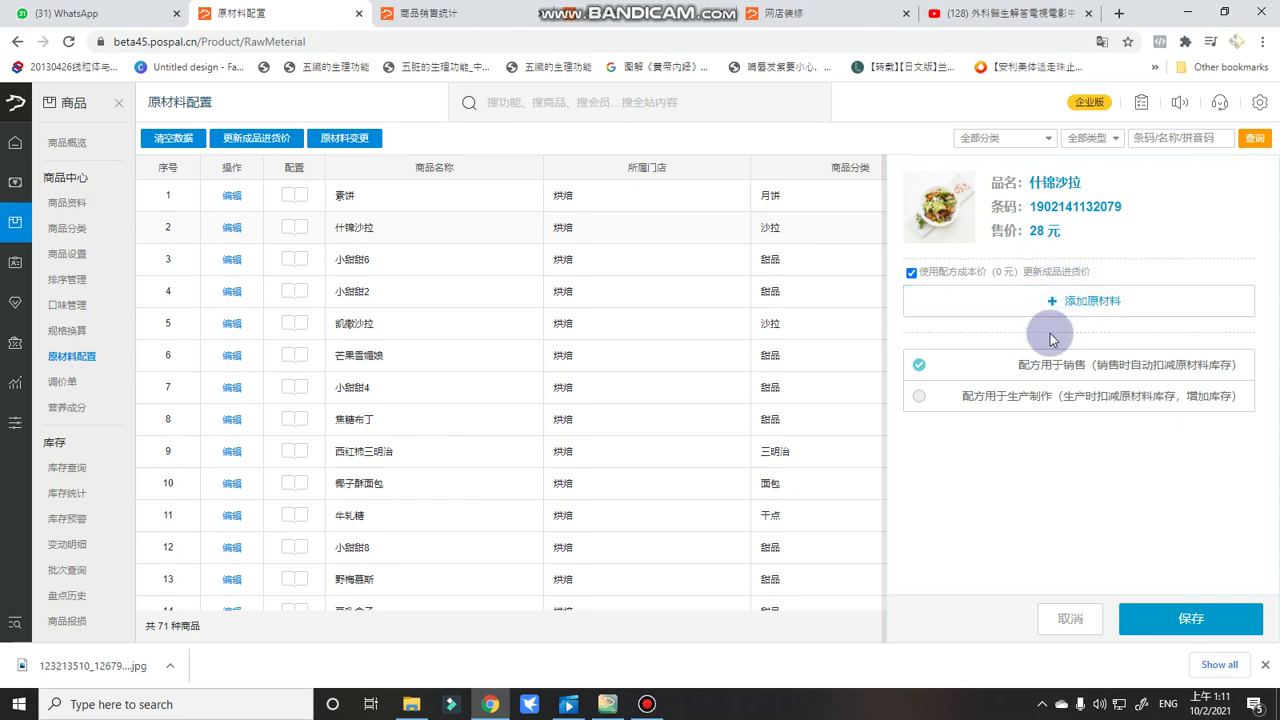
left_click_drag(1020, 365, 940, 366)
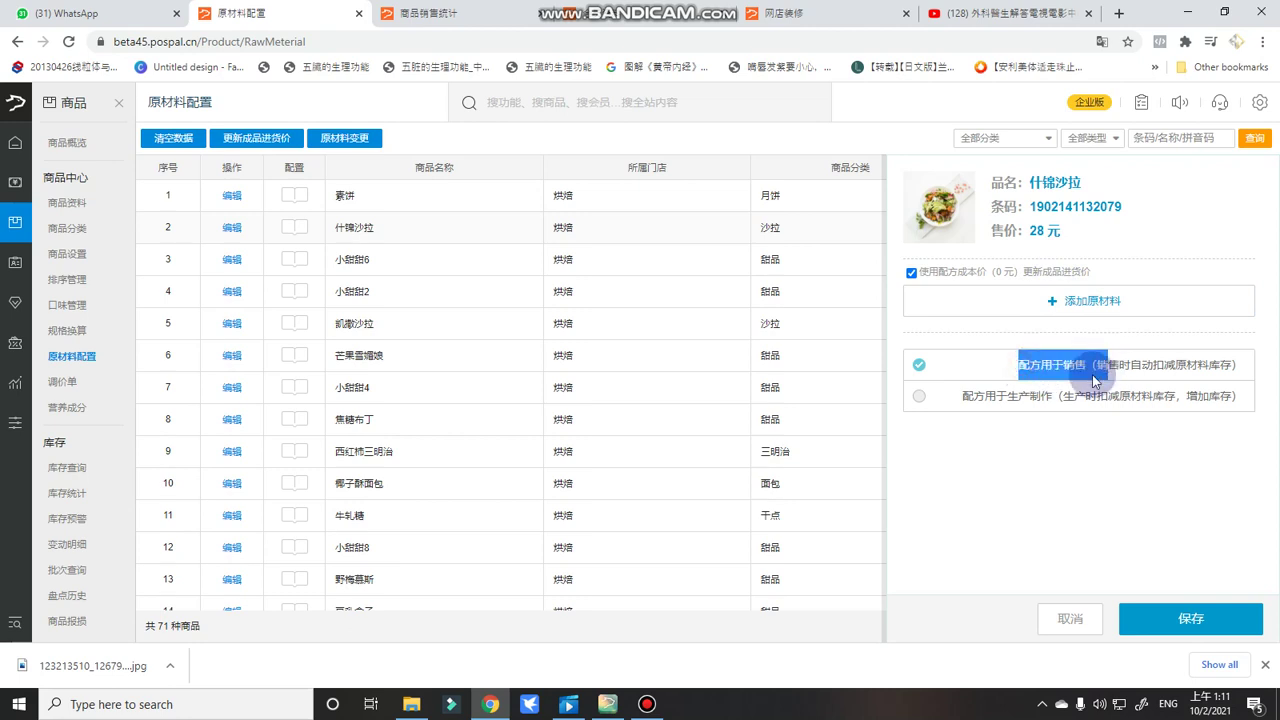
left_click(948, 403)
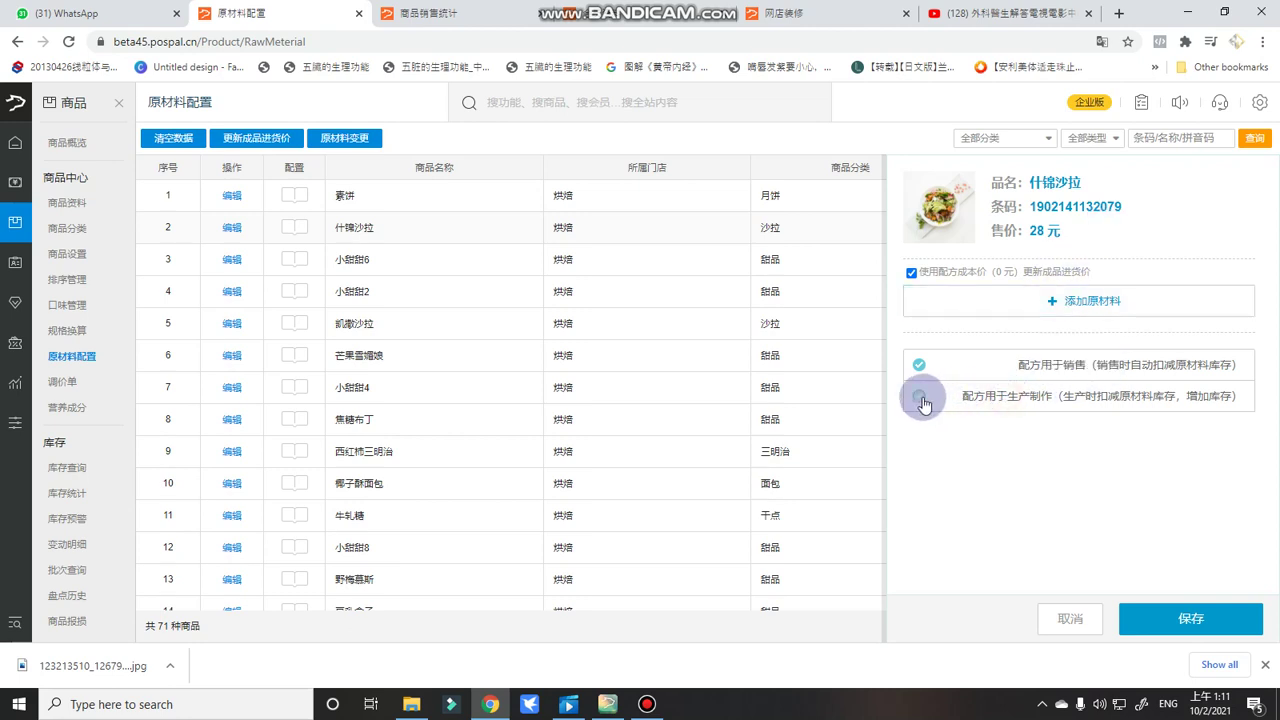
left_click(920, 396)
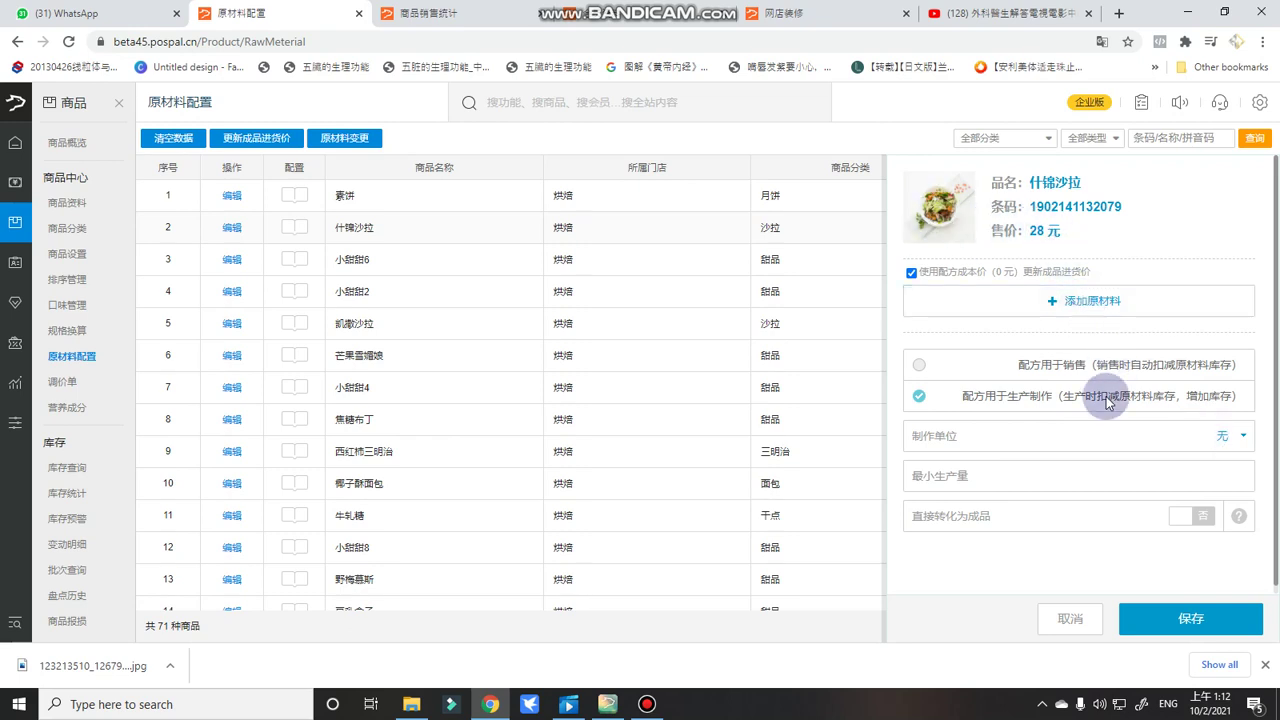
left_click(1068, 627)
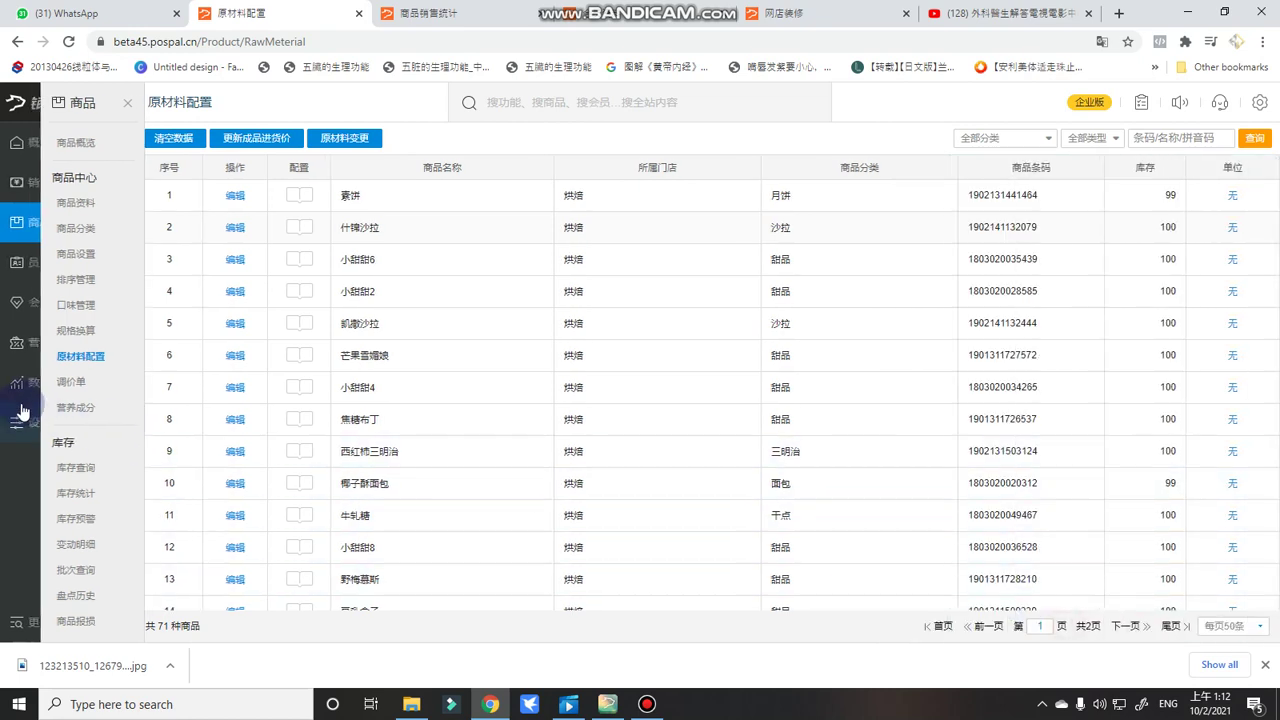
Open the nutrition page (营养成分), view the nutrient selection for 素饼, and cancel without saving.
left_click(110, 407)
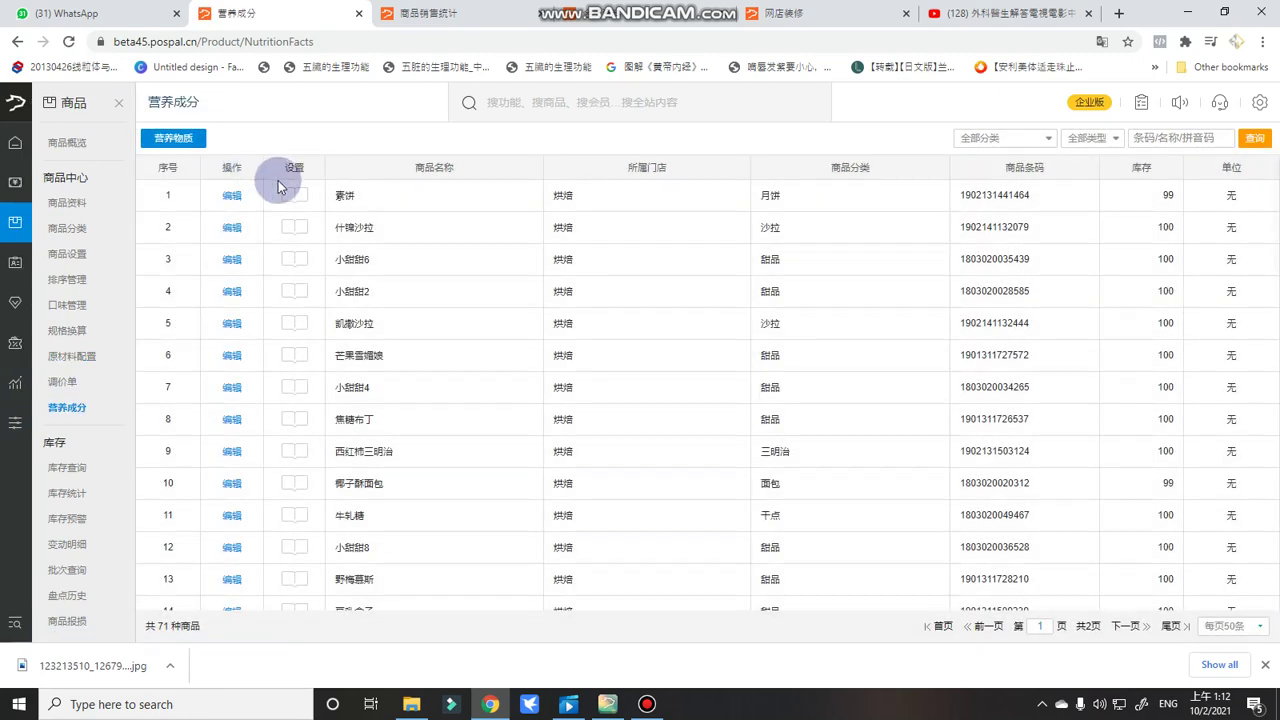
left_click(289, 199)
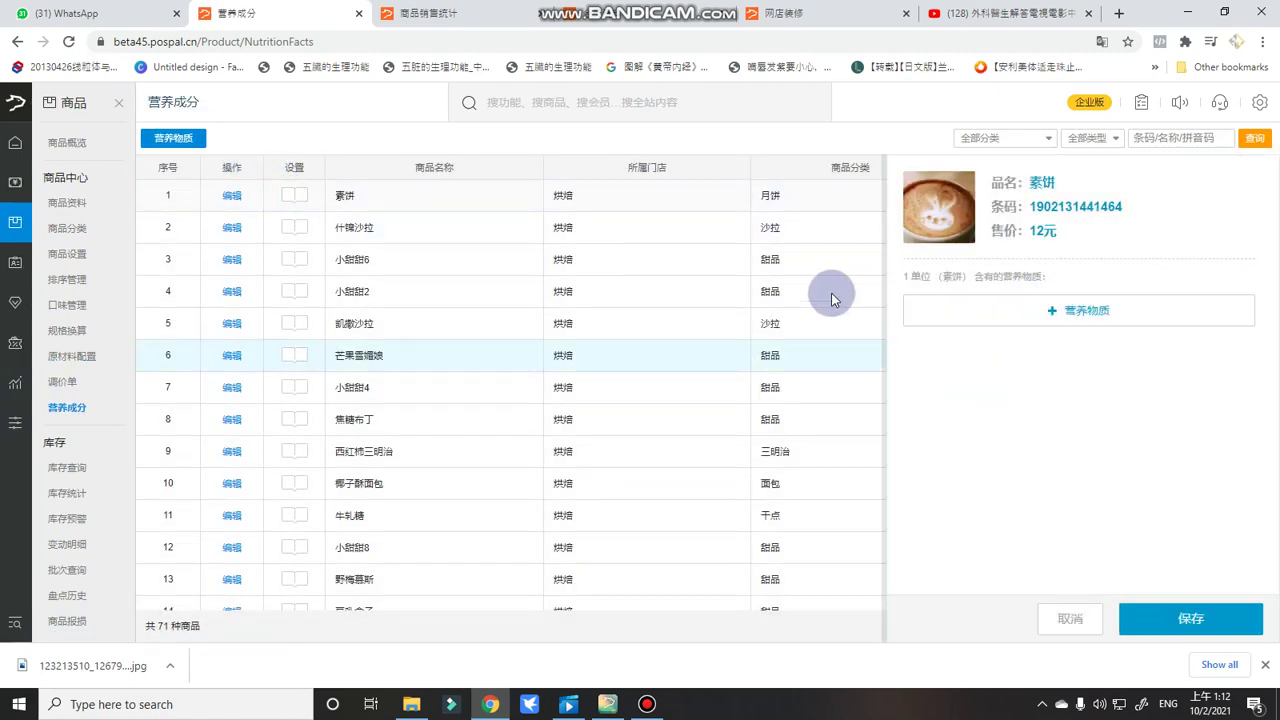
left_click(1092, 311)
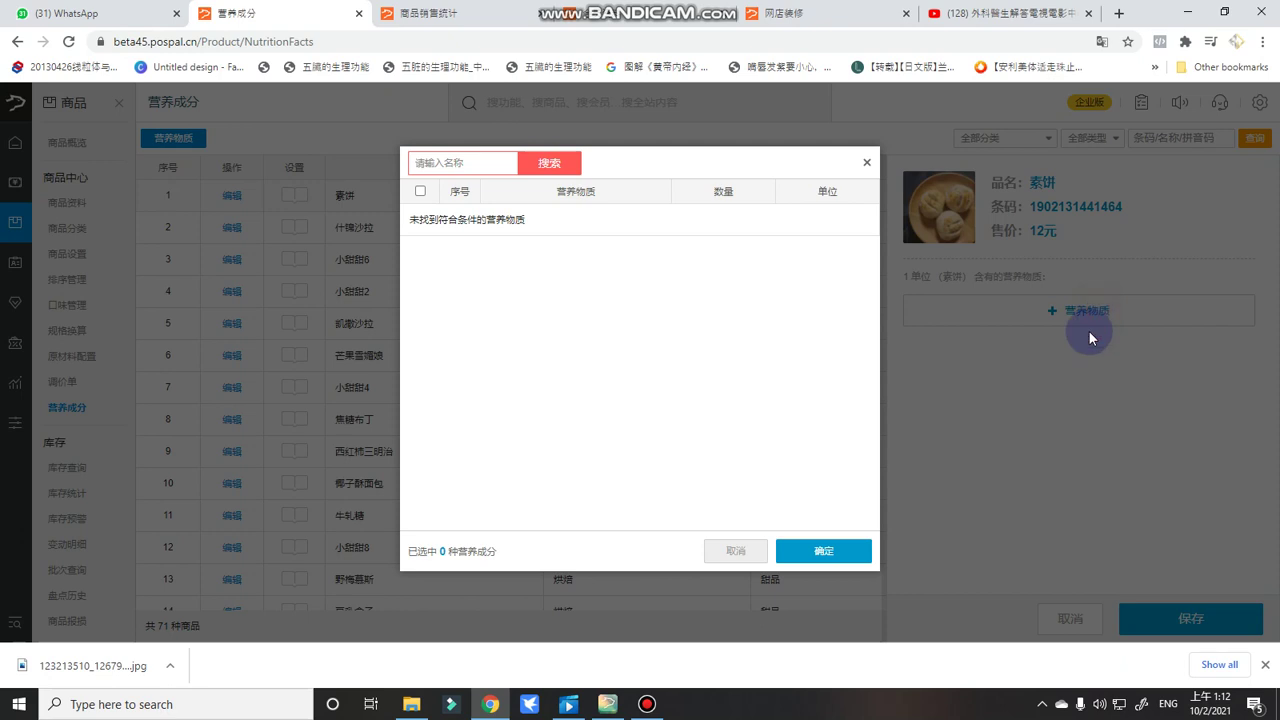
left_click(868, 163)
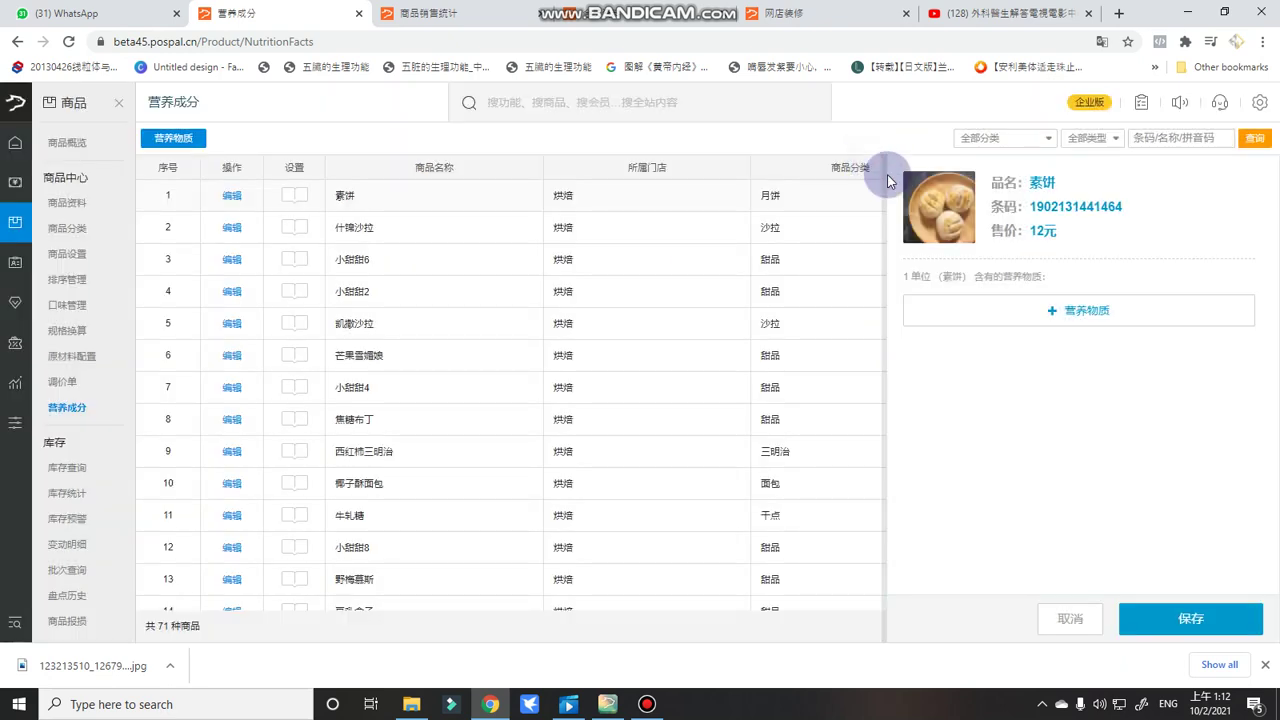
left_click(1070, 619)
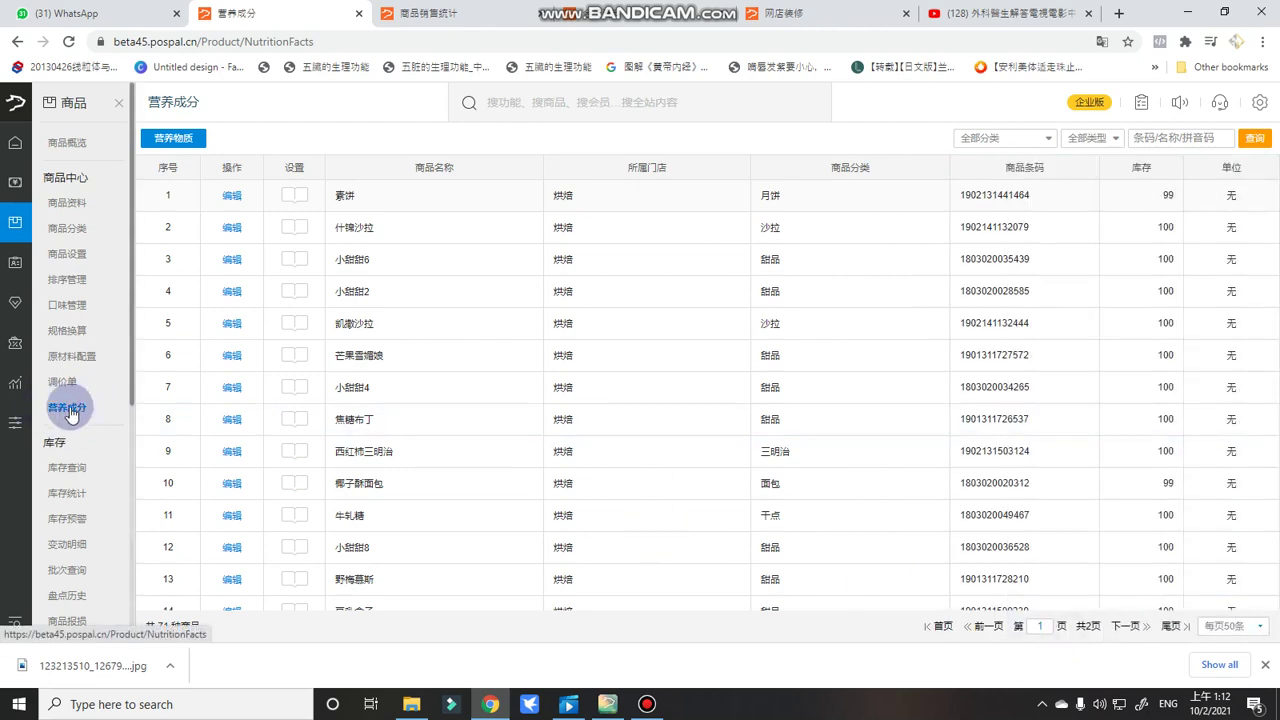
Open the stock warning page (库存预警) in the inventory section.
scroll(100, 340, "down", 1)
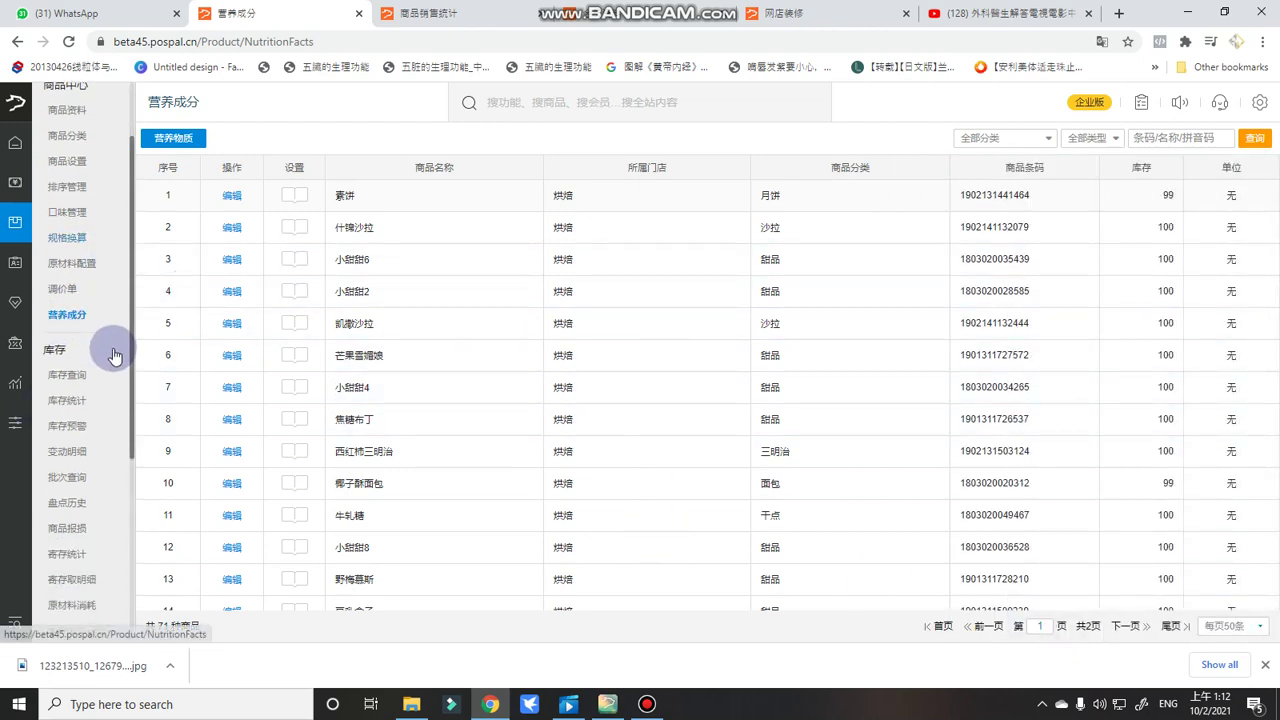
scroll(105, 300, "down", 2)
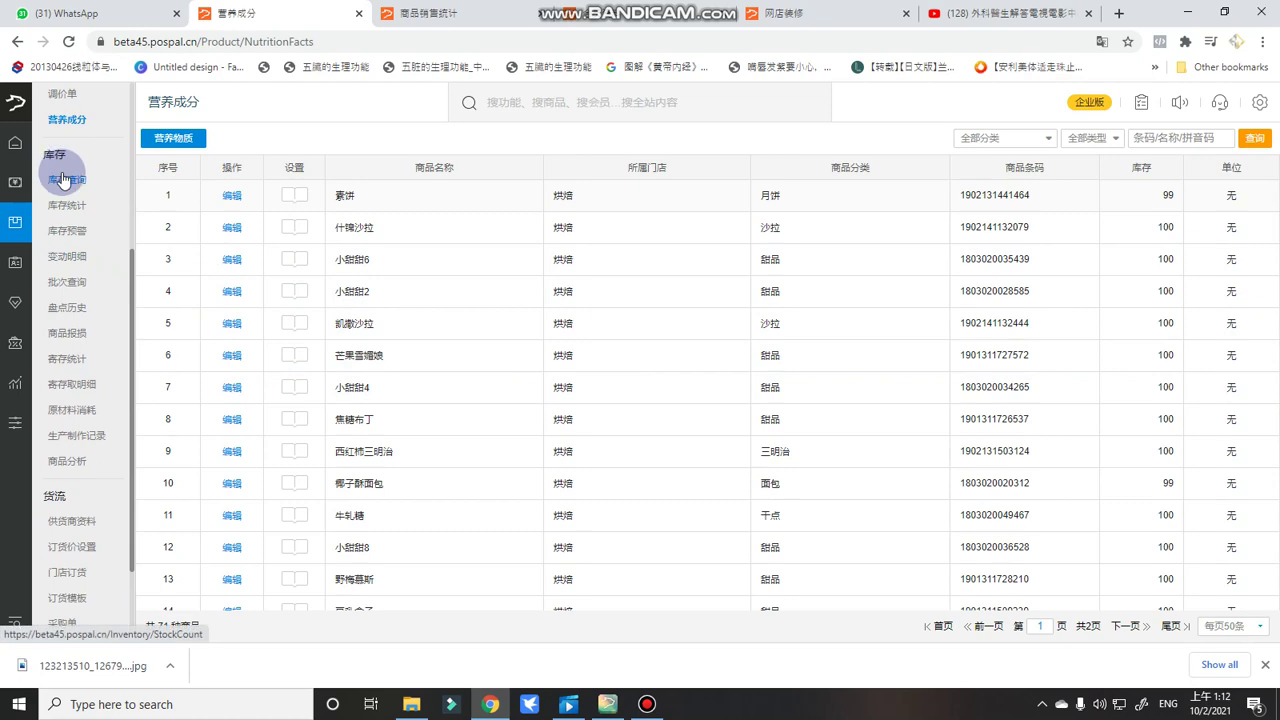
left_click(72, 234)
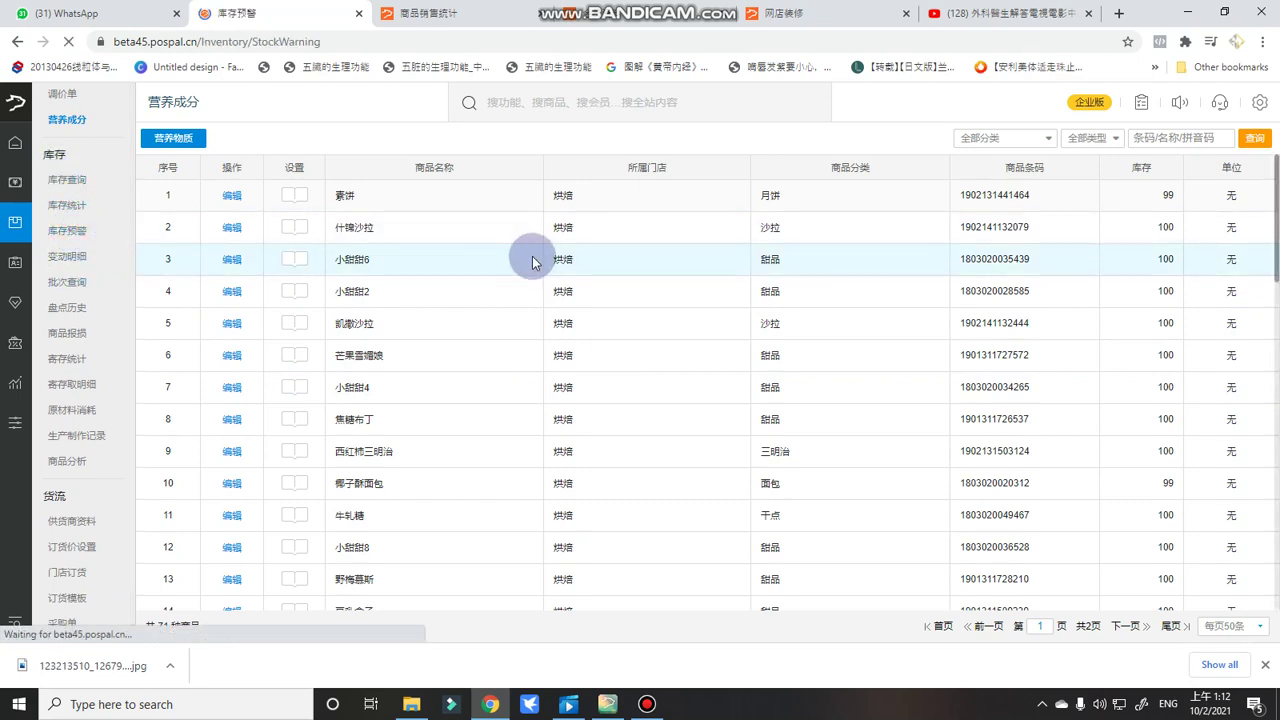
Switch to the POSPAL cashier client, view the message center (消息中心) notifications, and return to the browser back office.
key("alt+Tab")
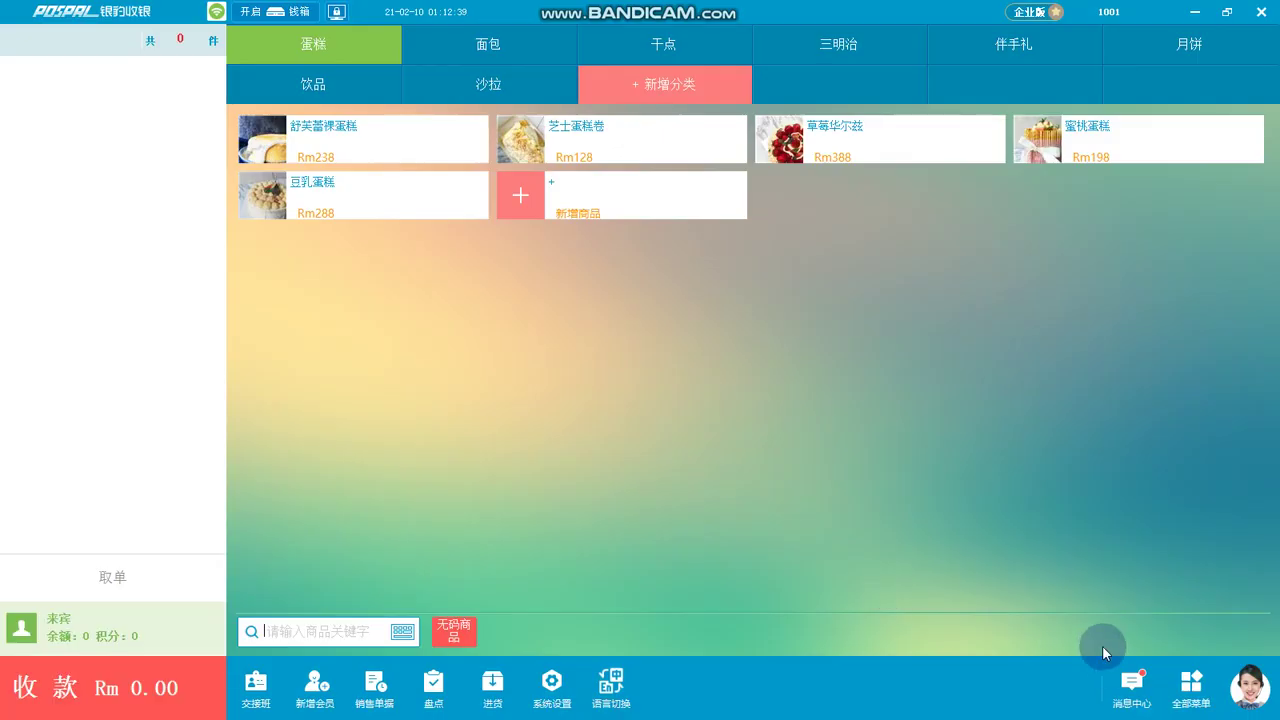
left_click(1131, 684)
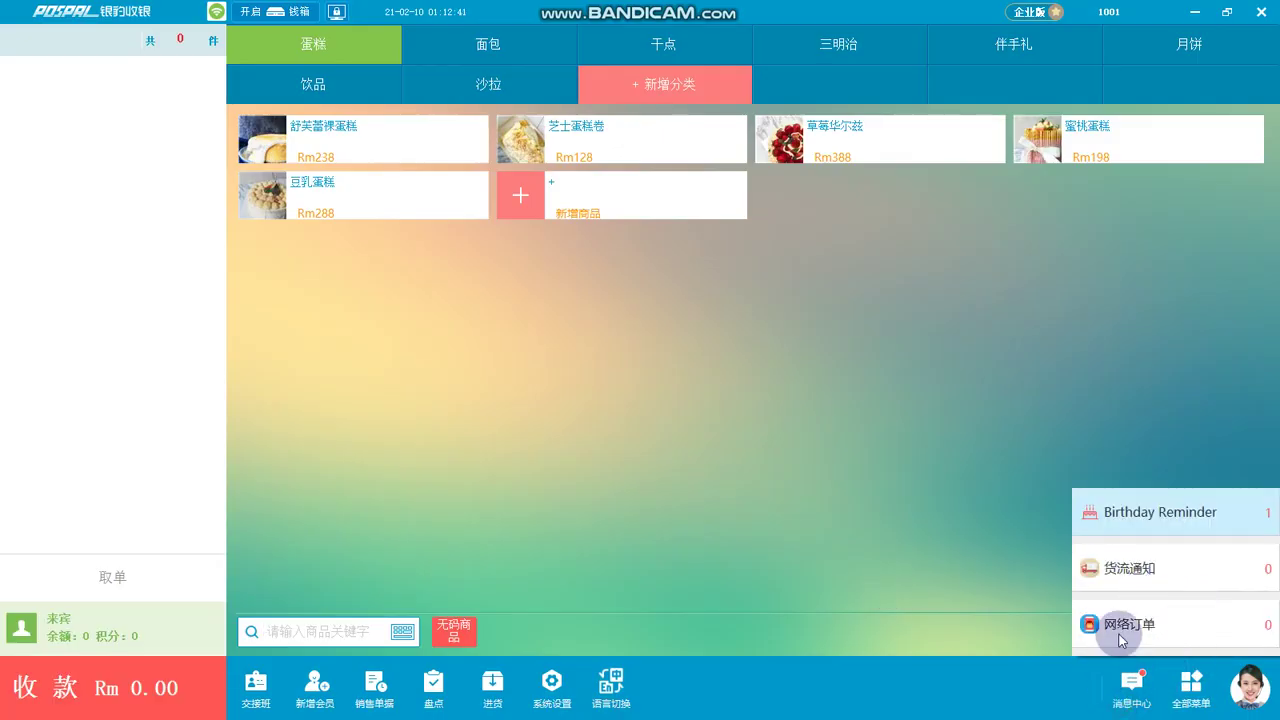
left_click(1194, 11)
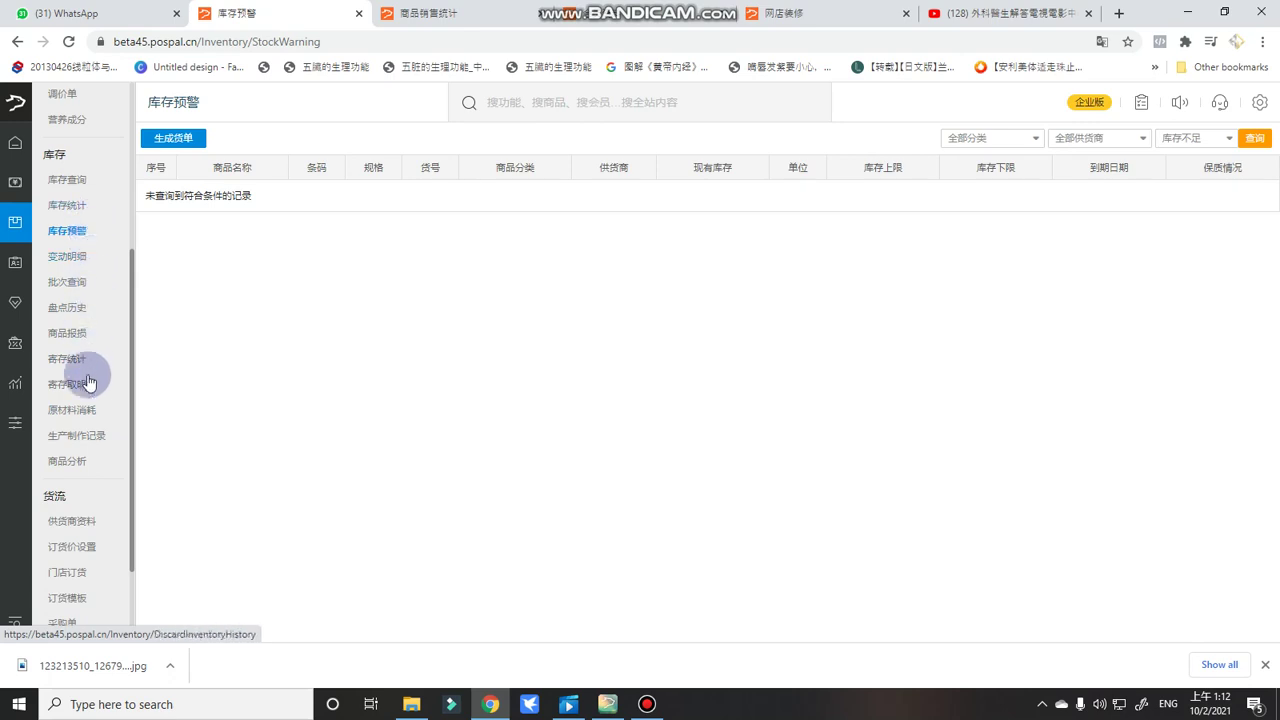
Open the purchase order page (采购单) in the goods flow section (货流).
scroll(98, 420, "down", 1)
left_click(85, 506)
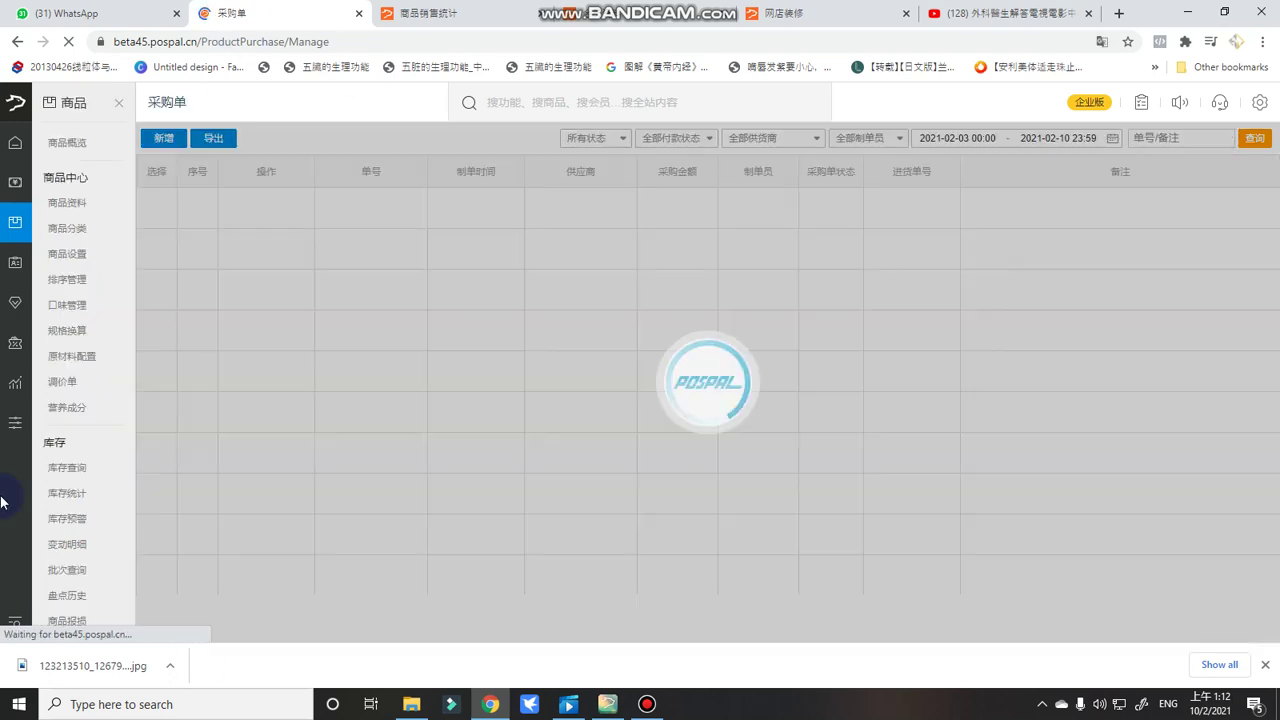
mouse_move(27, 270)
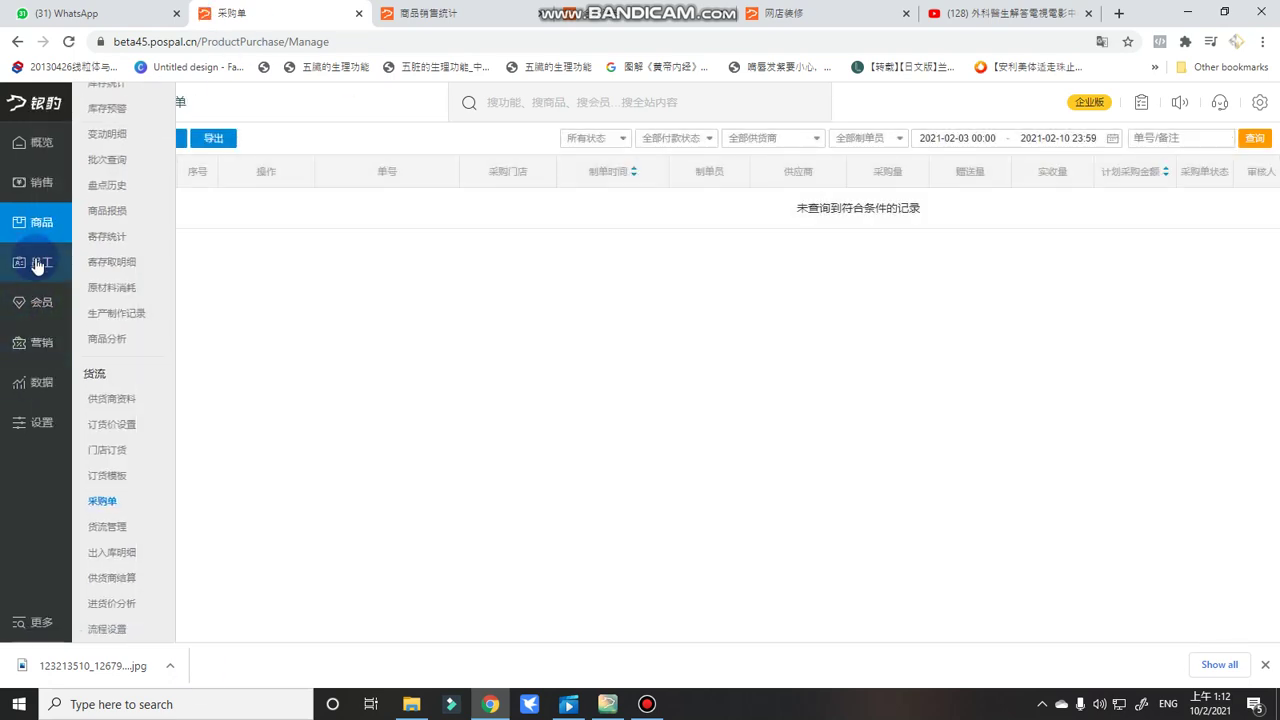
Open the cashier information page (收银员资料) in the staff section and view the listed cashier's terminal permissions (收银端权限).
left_click(37, 265)
left_click(111, 168)
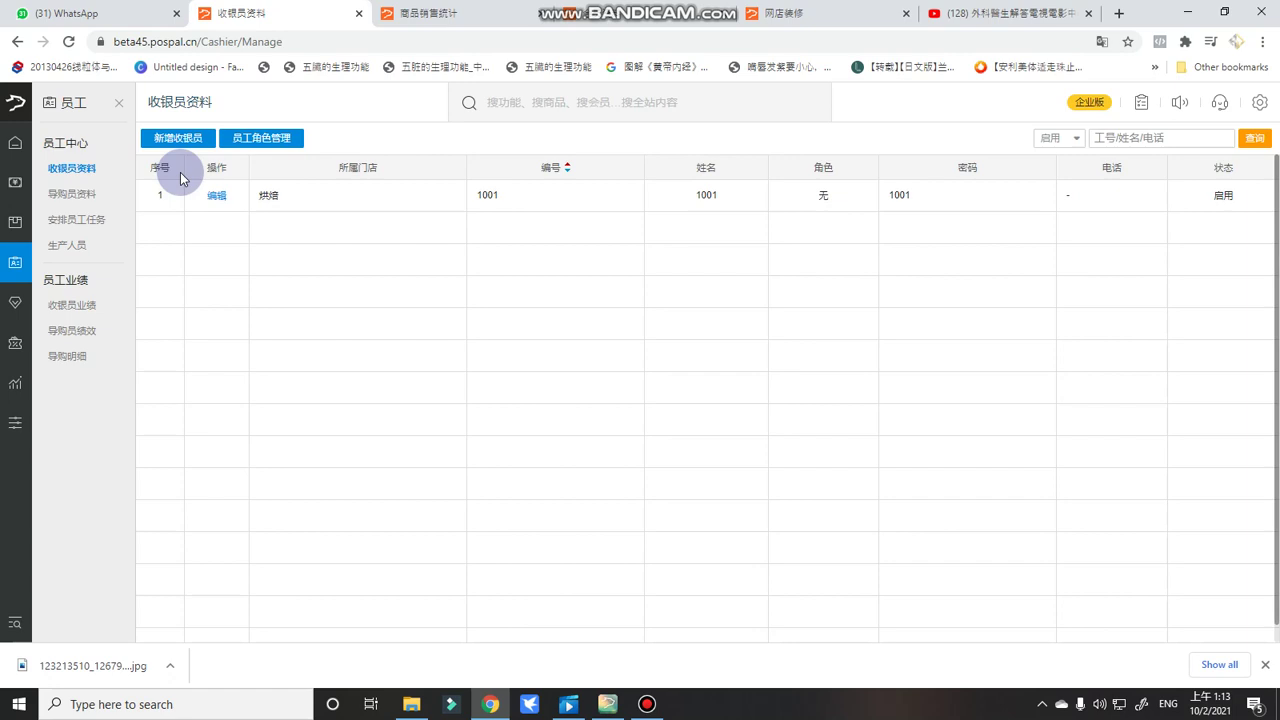
left_click(212, 196)
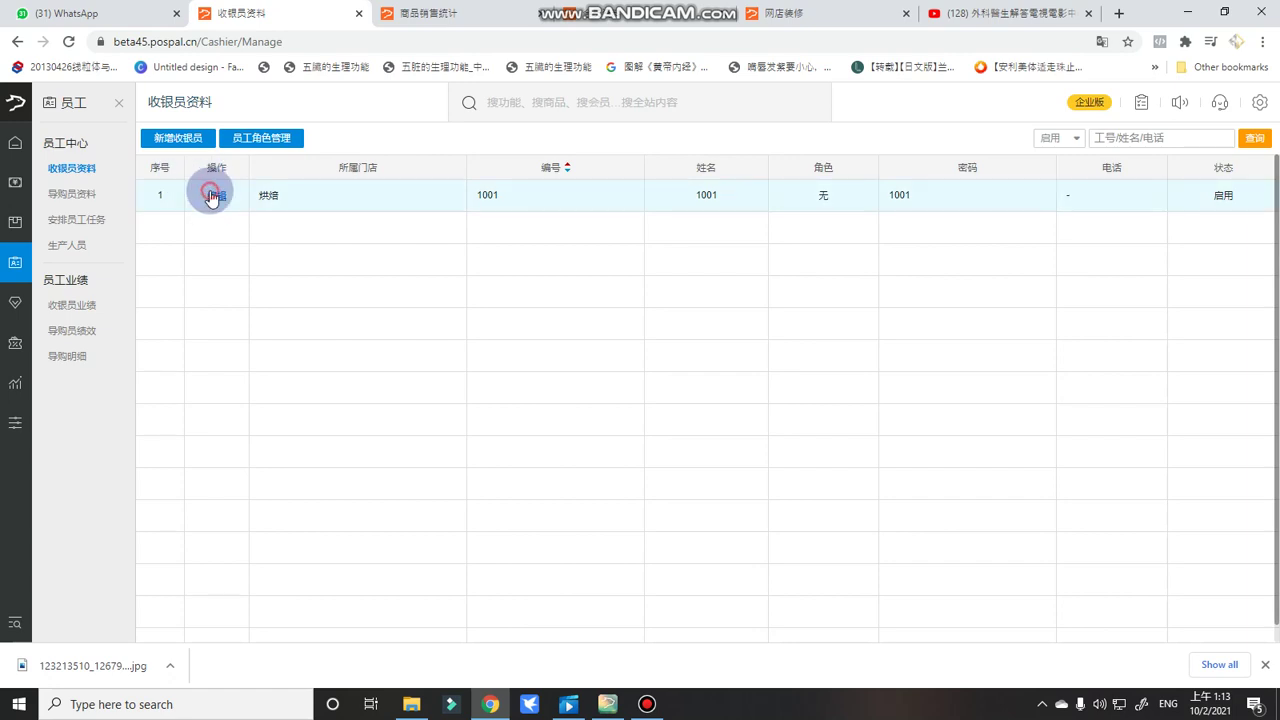
scroll(1015, 344, "down", 5)
scroll(1008, 313, "up", 2)
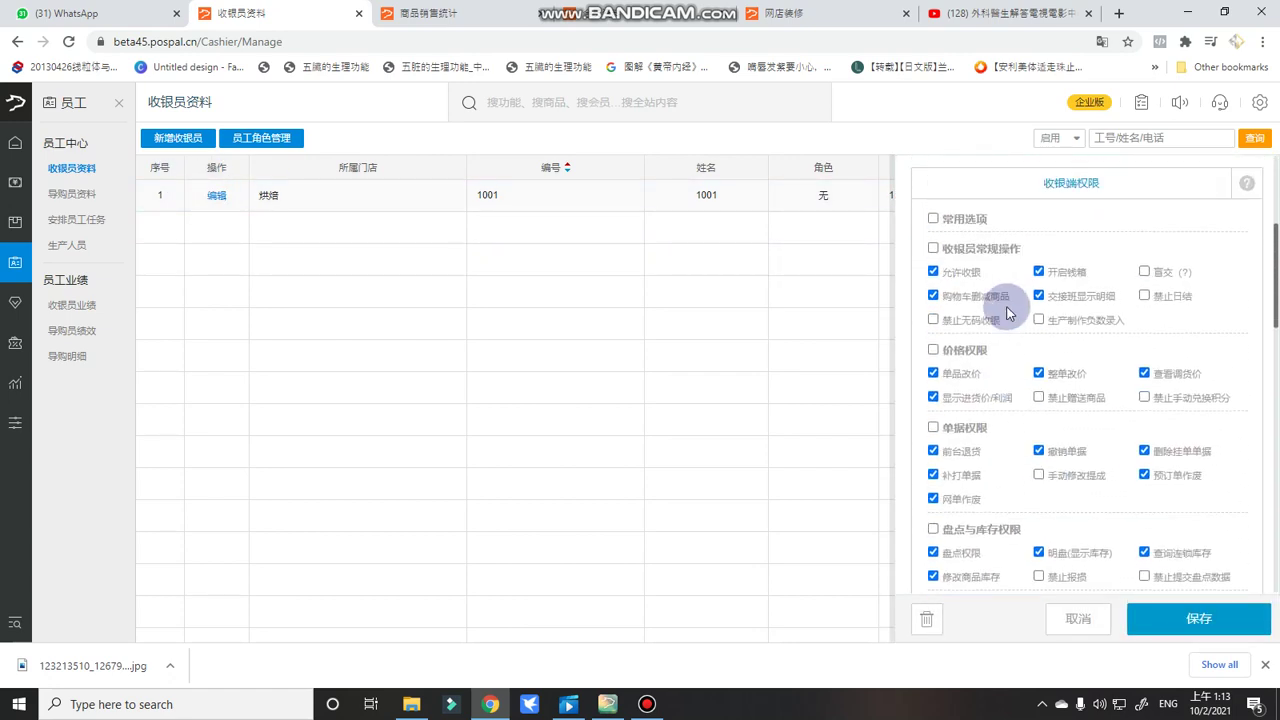
Translate the page into English, look through the cashier's terminal and cloud permissions, and switch it back to Chinese (Simplified).
left_click(1101, 43)
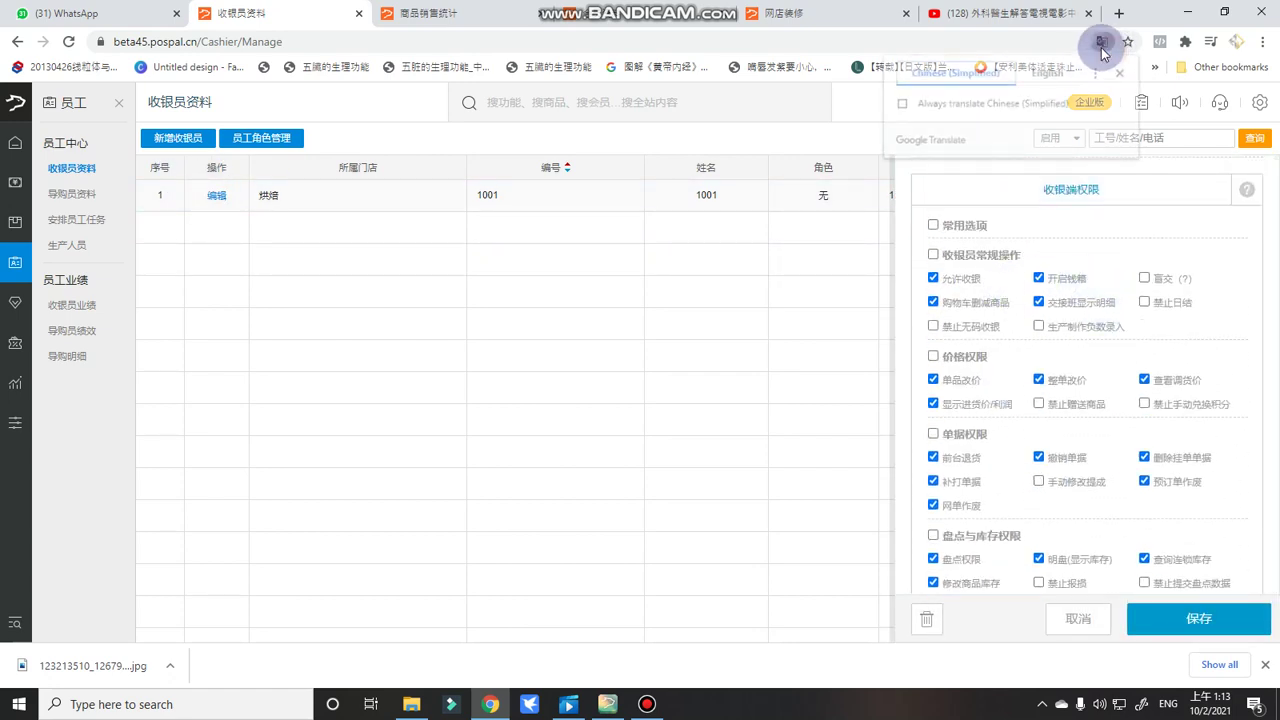
left_click(1026, 80)
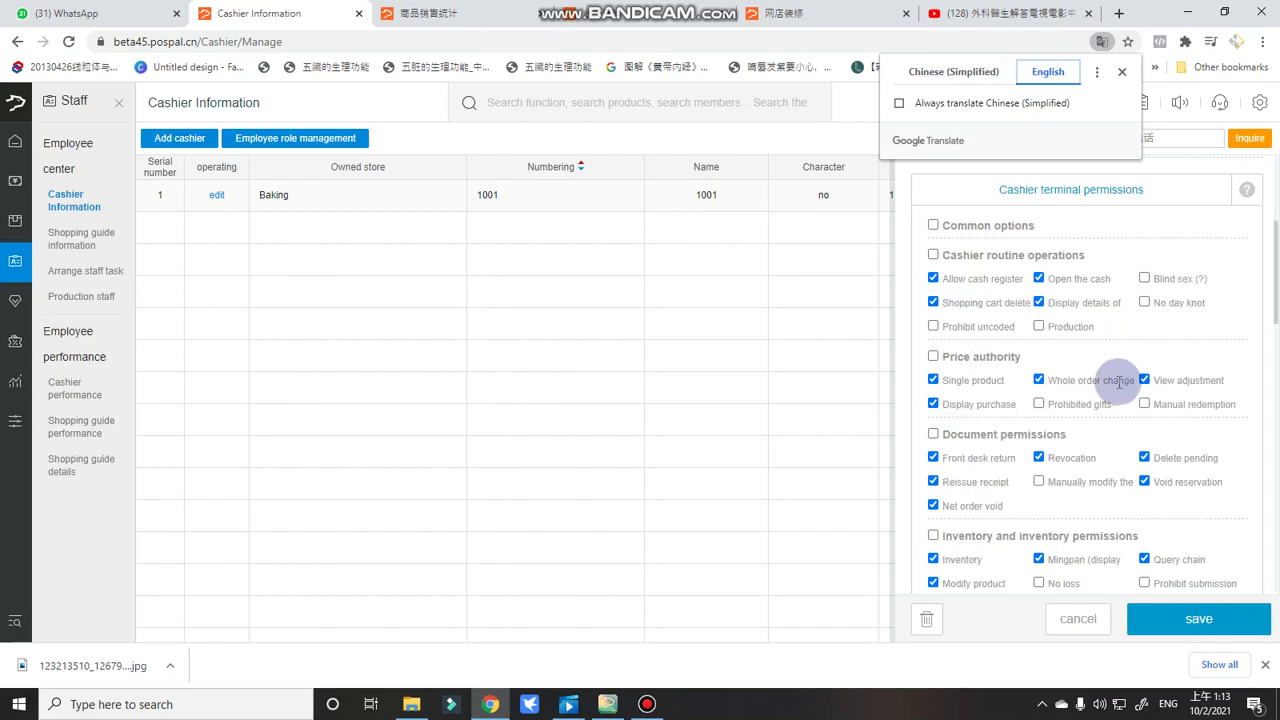
scroll(1114, 409, "down", 10)
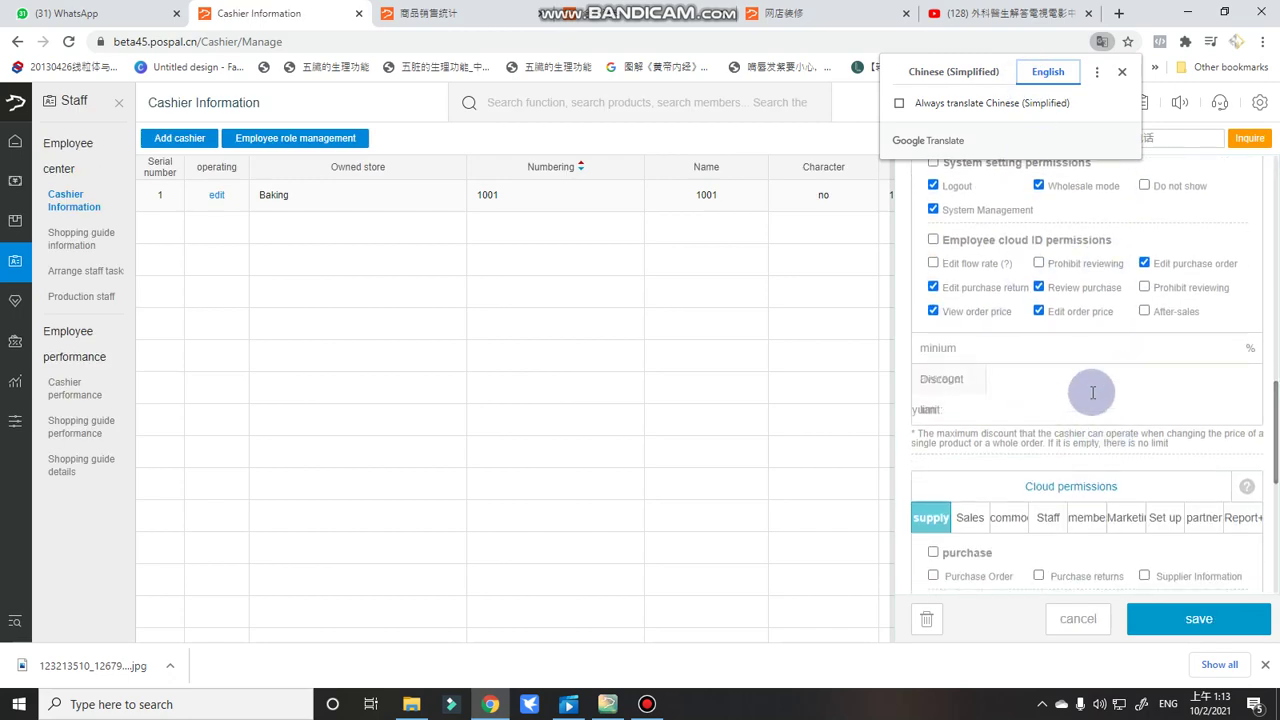
scroll(1086, 391, "down", 3)
left_click(958, 75)
left_click(545, 277)
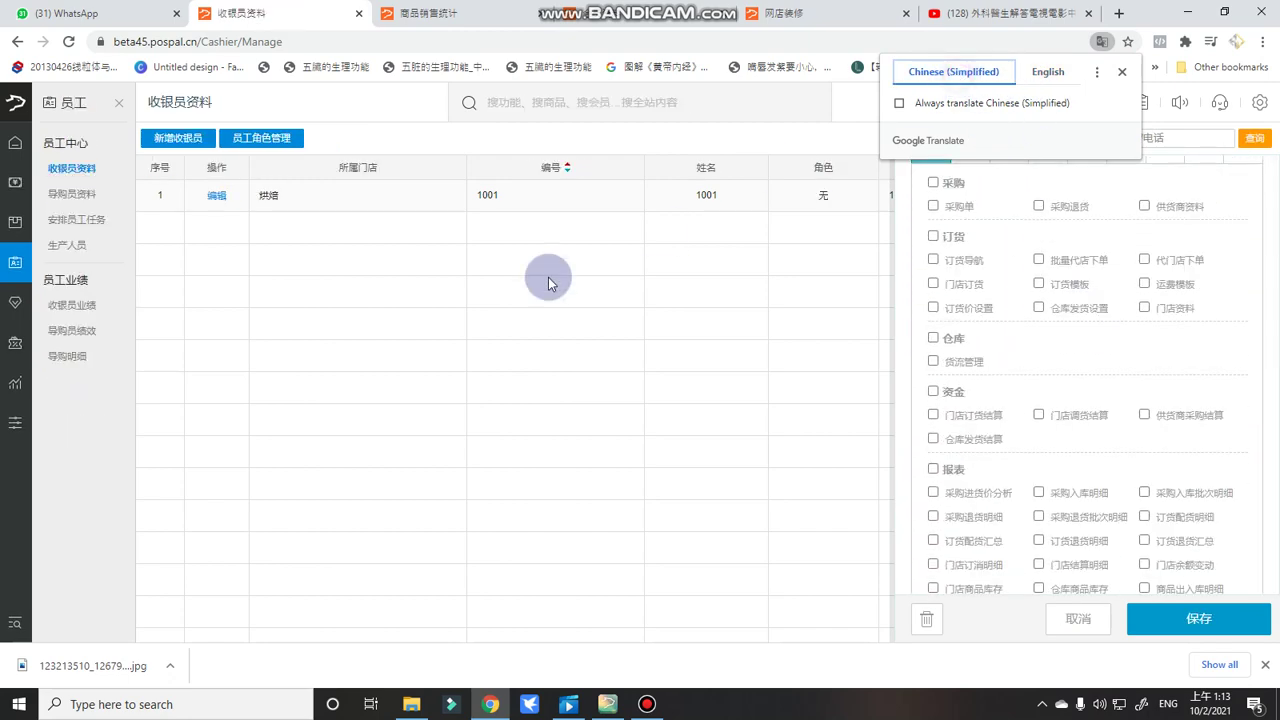
Open the member information page (会员资料) in the member section and highlight the first member's phone number.
left_click(26, 304)
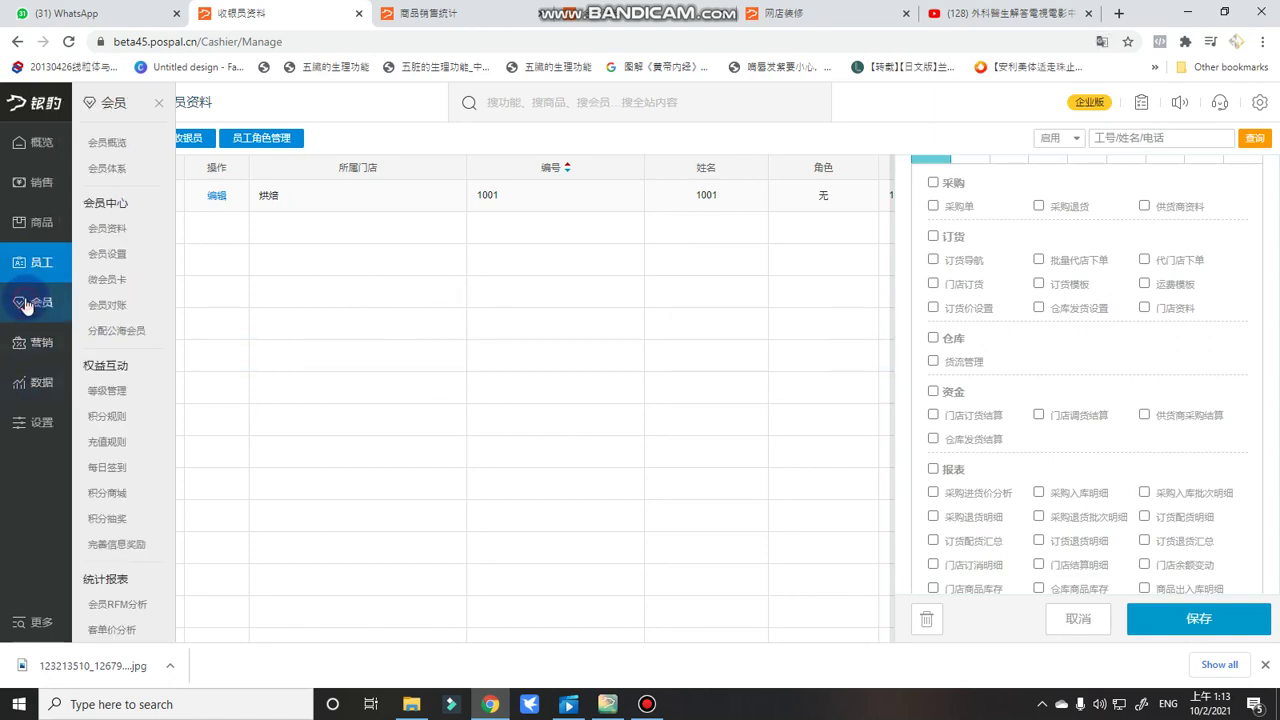
left_click(110, 228)
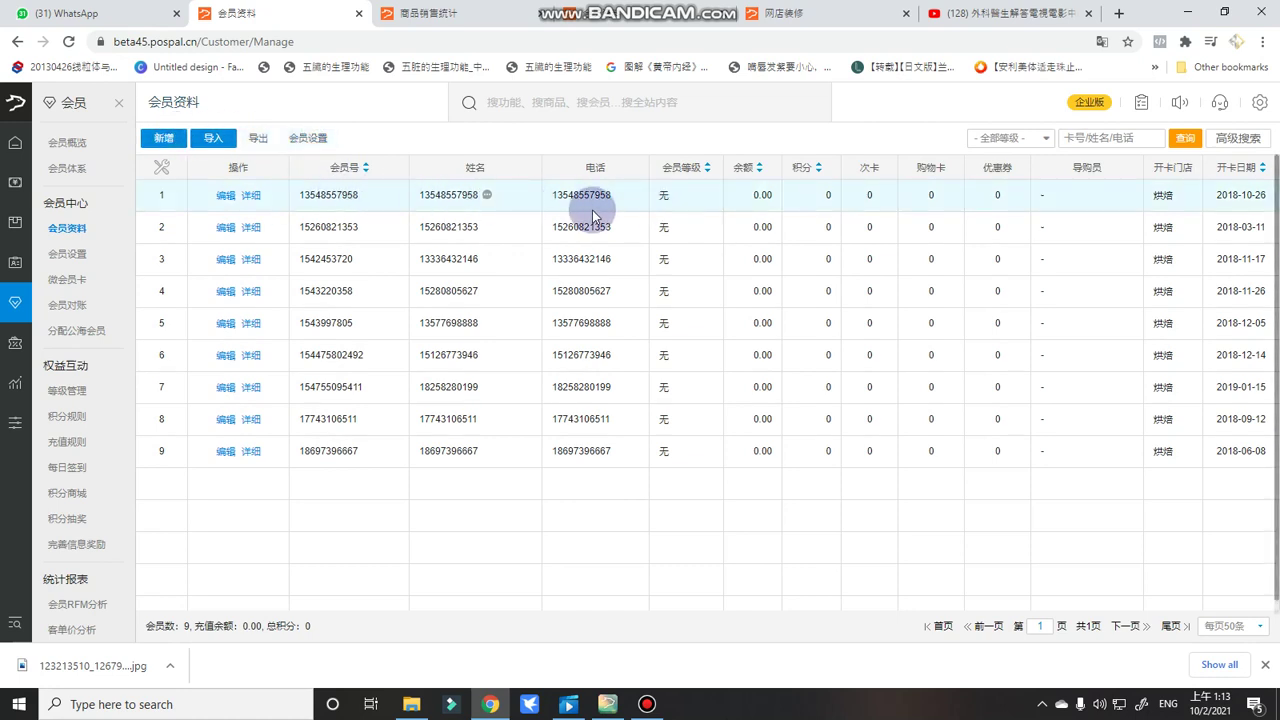
left_click_drag(551, 194, 628, 199)
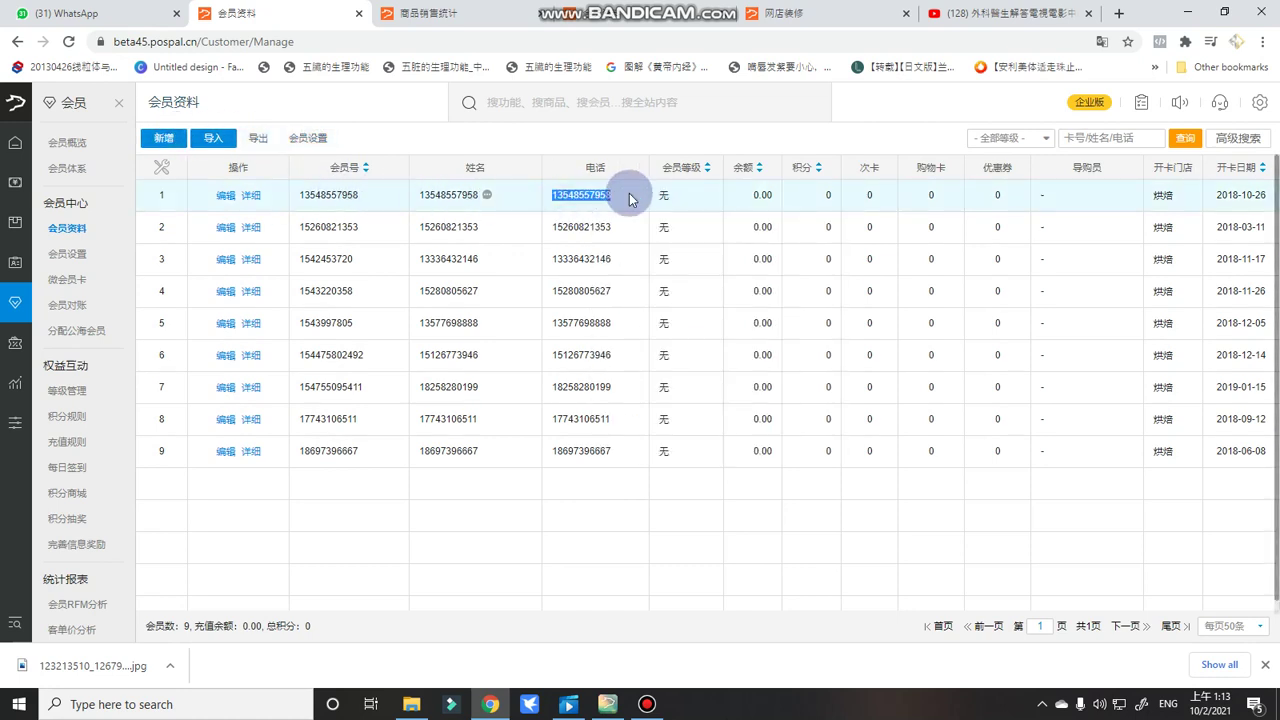
left_click(610, 206)
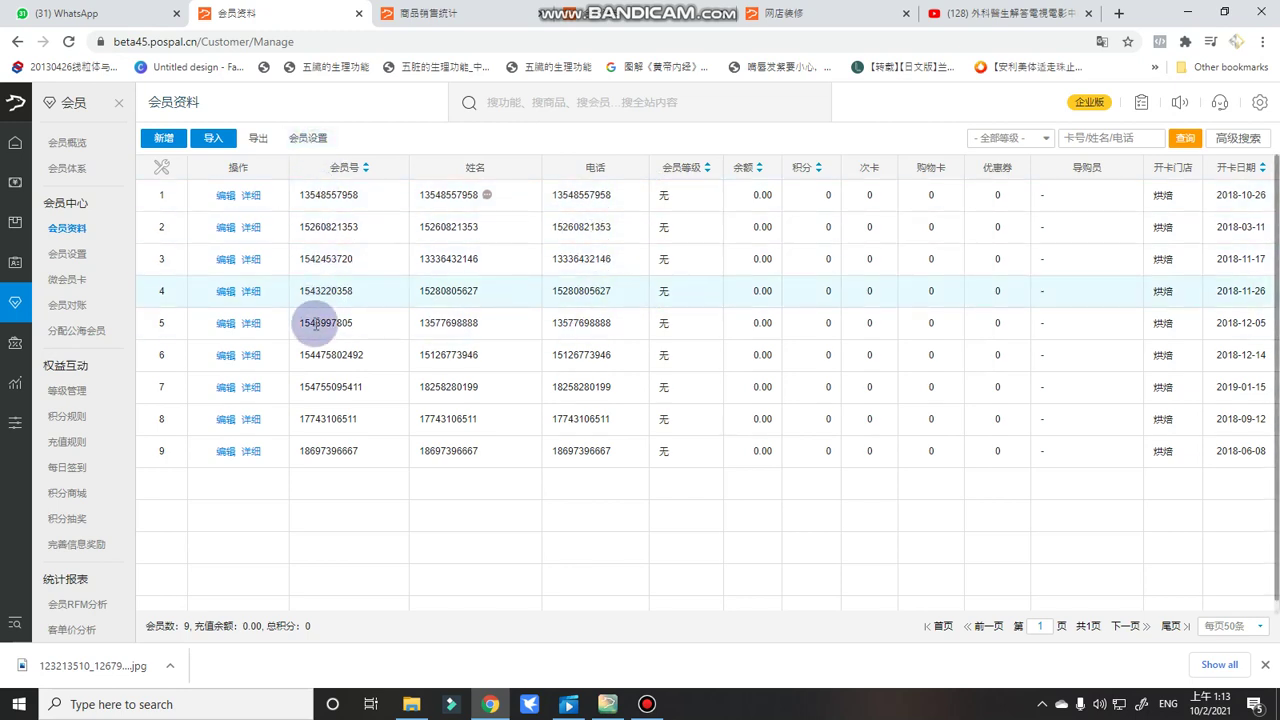
Open the first member's record for editing and switch on the key account option (大客户).
left_click(226, 195)
scroll(1150, 440, "down", 2)
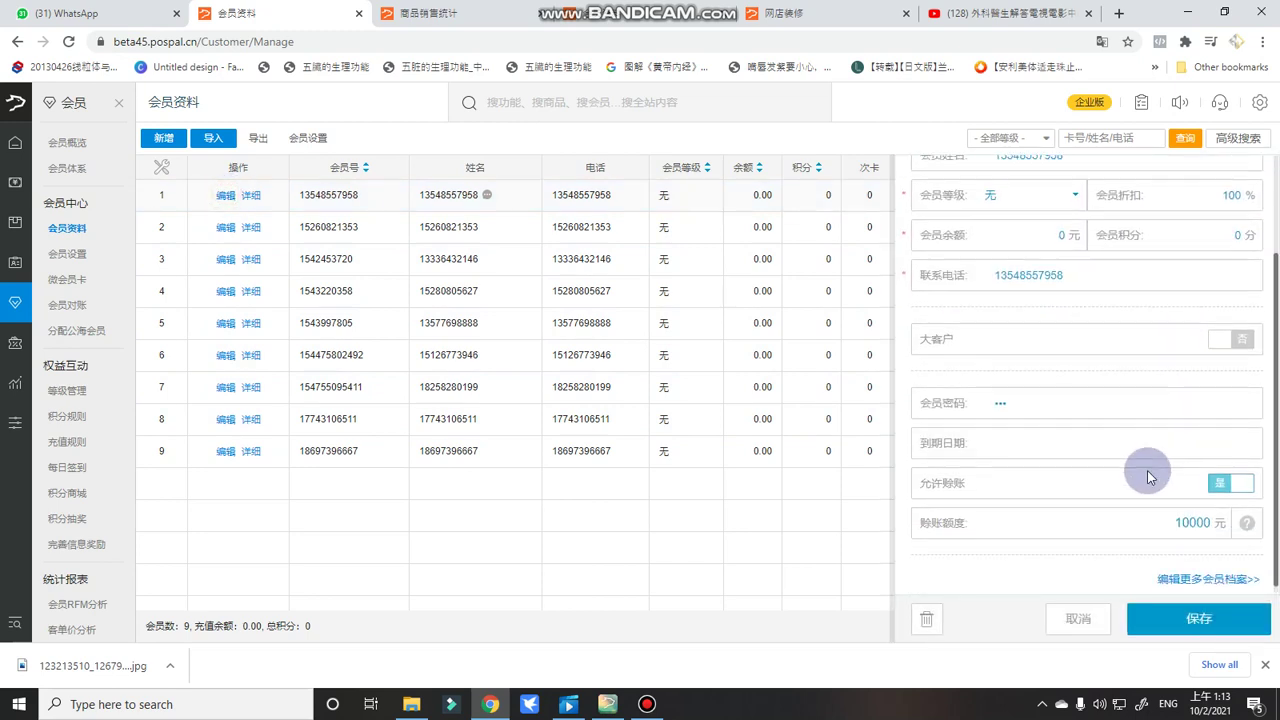
left_click(1230, 335)
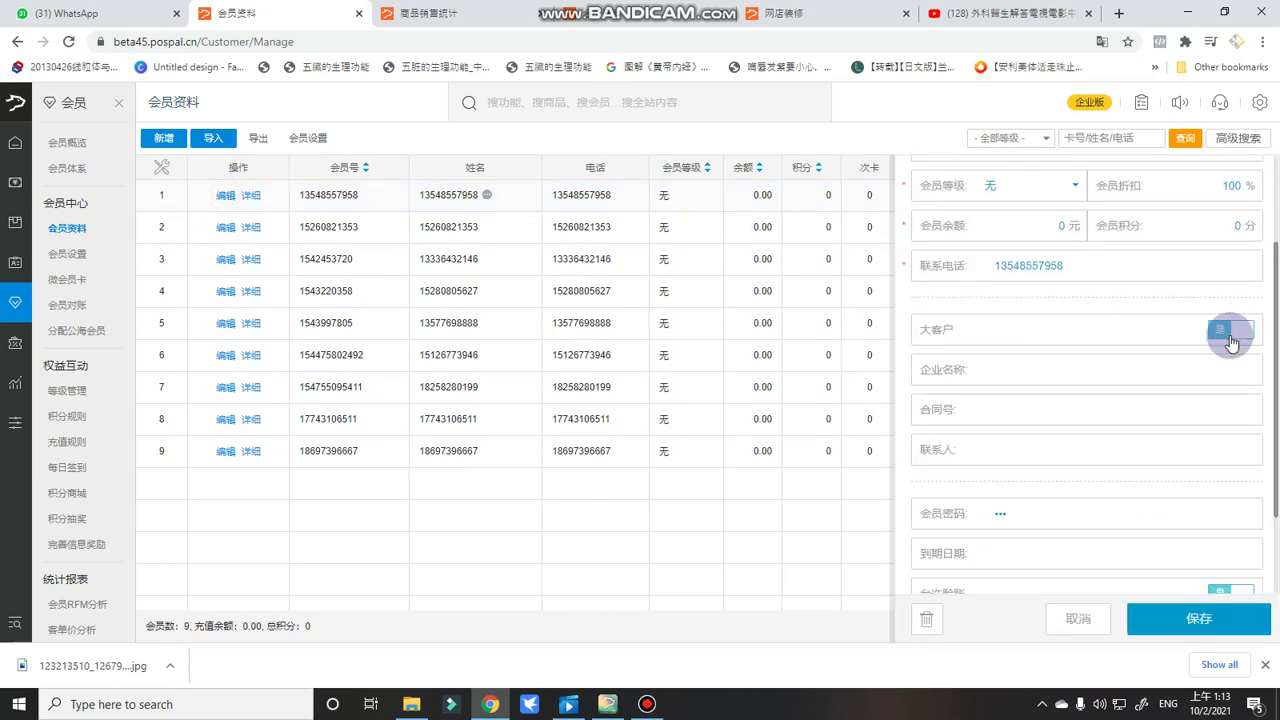
Inspect the company name (企业名称), contract number (合同号) and contact person (联系人) fields and switch 大客户 off.
left_click(1176, 371)
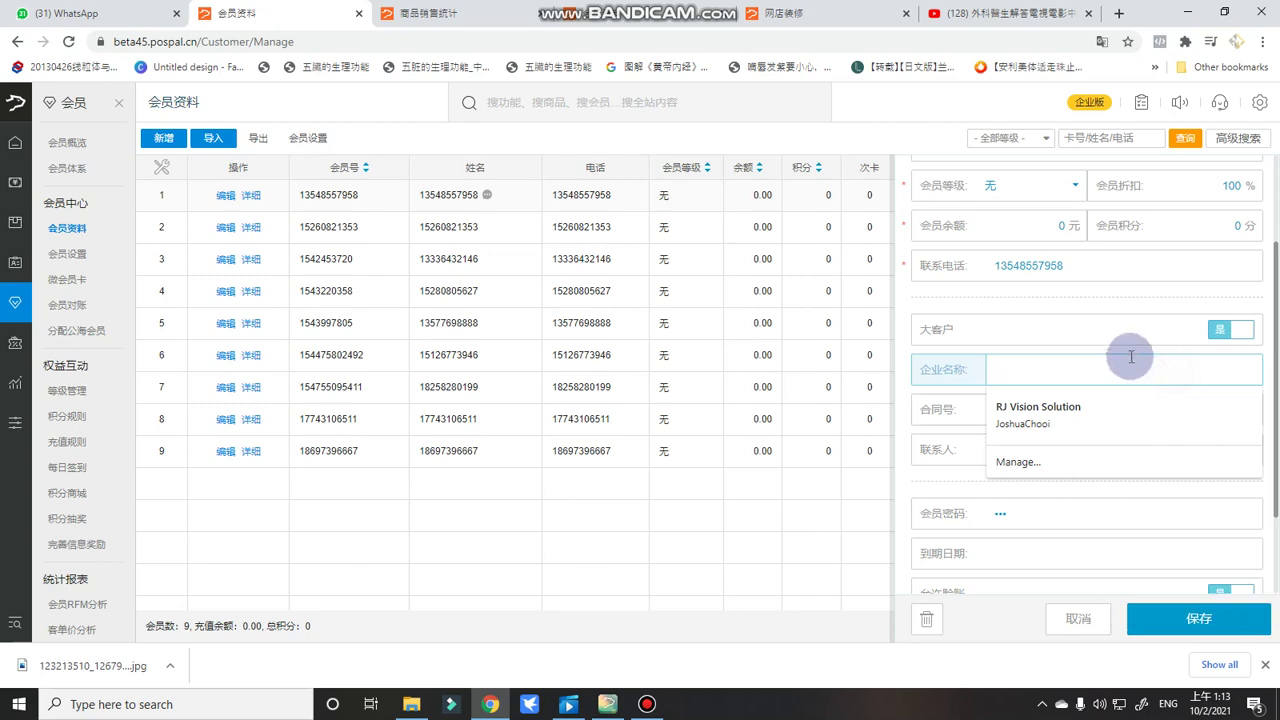
left_click(950, 427)
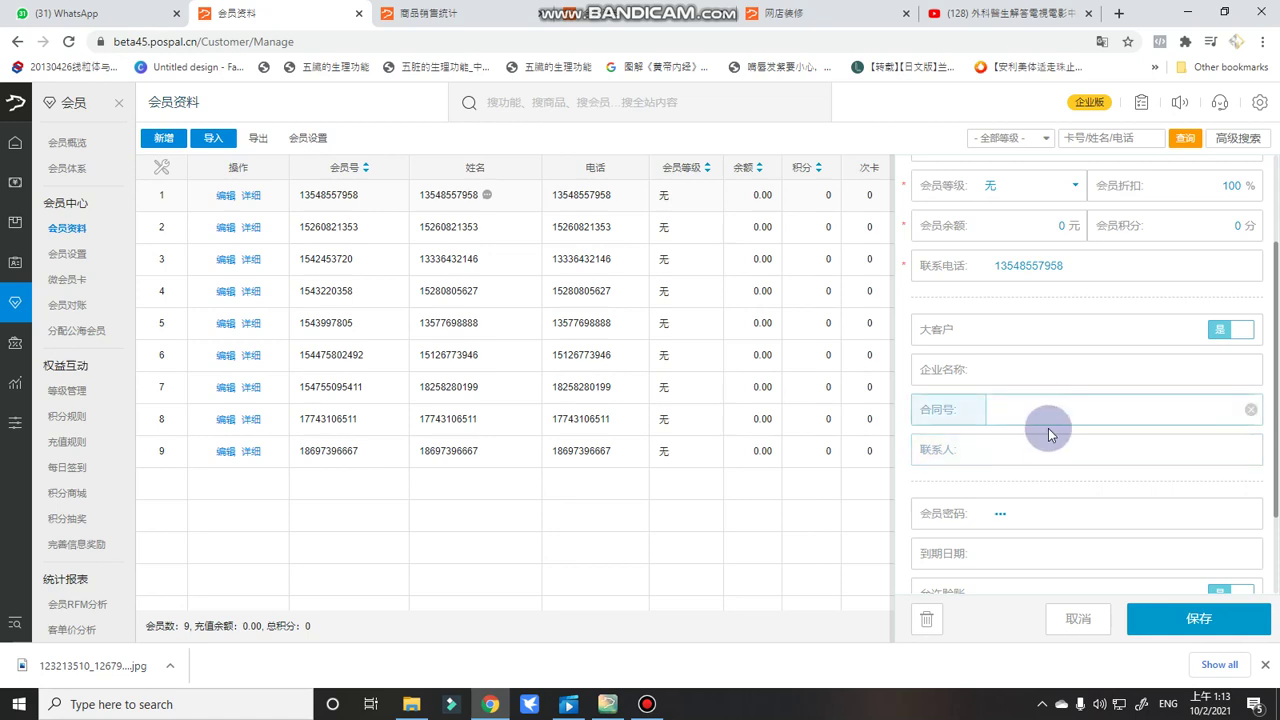
left_click(1033, 449)
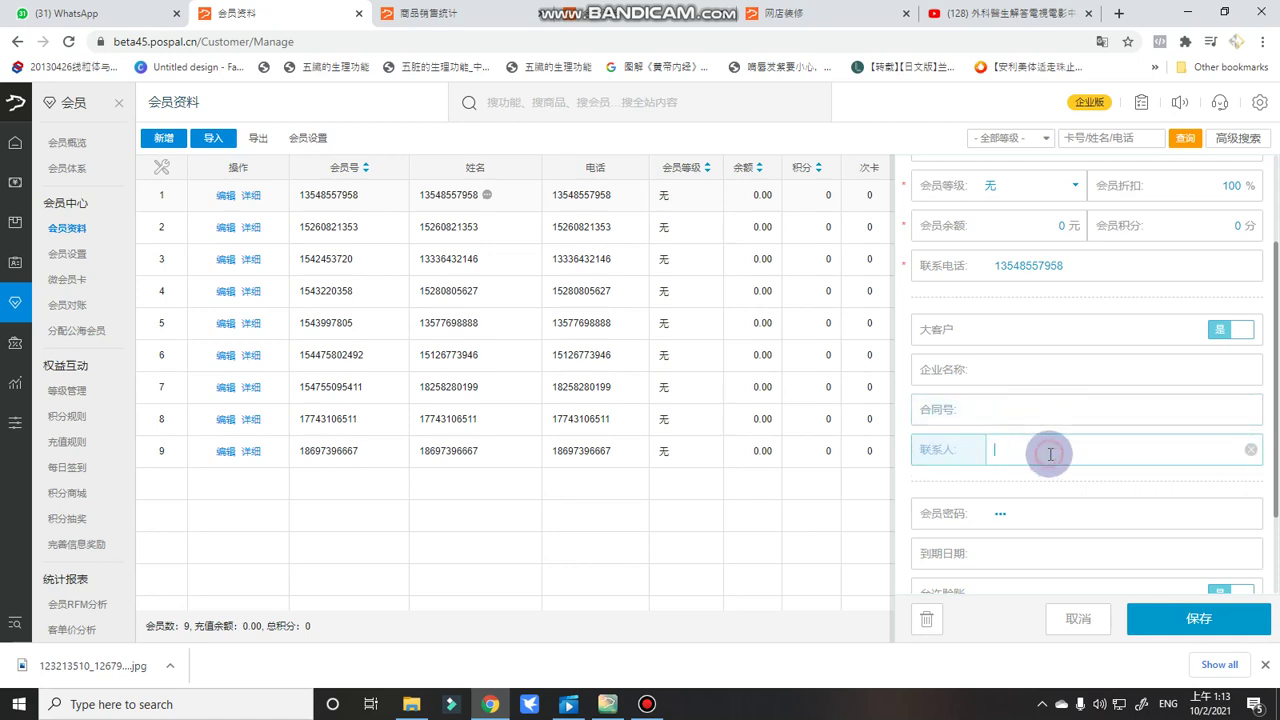
left_click(1095, 370)
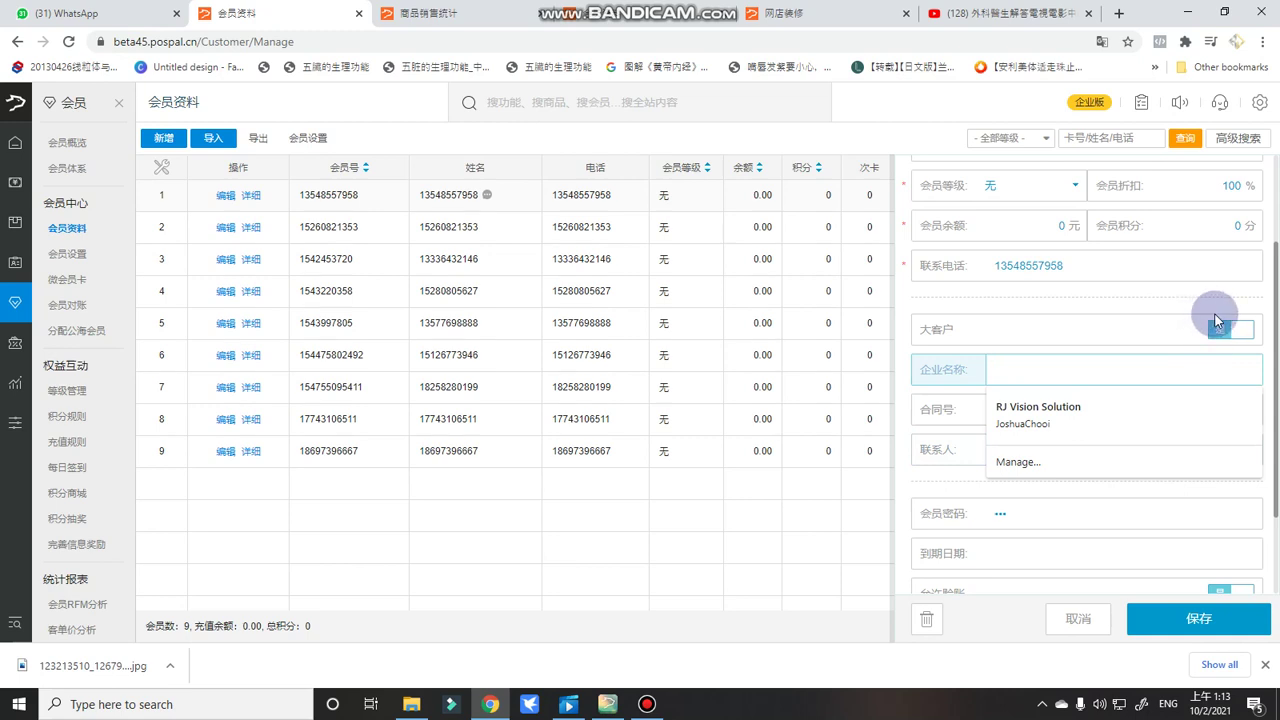
left_click(1217, 322)
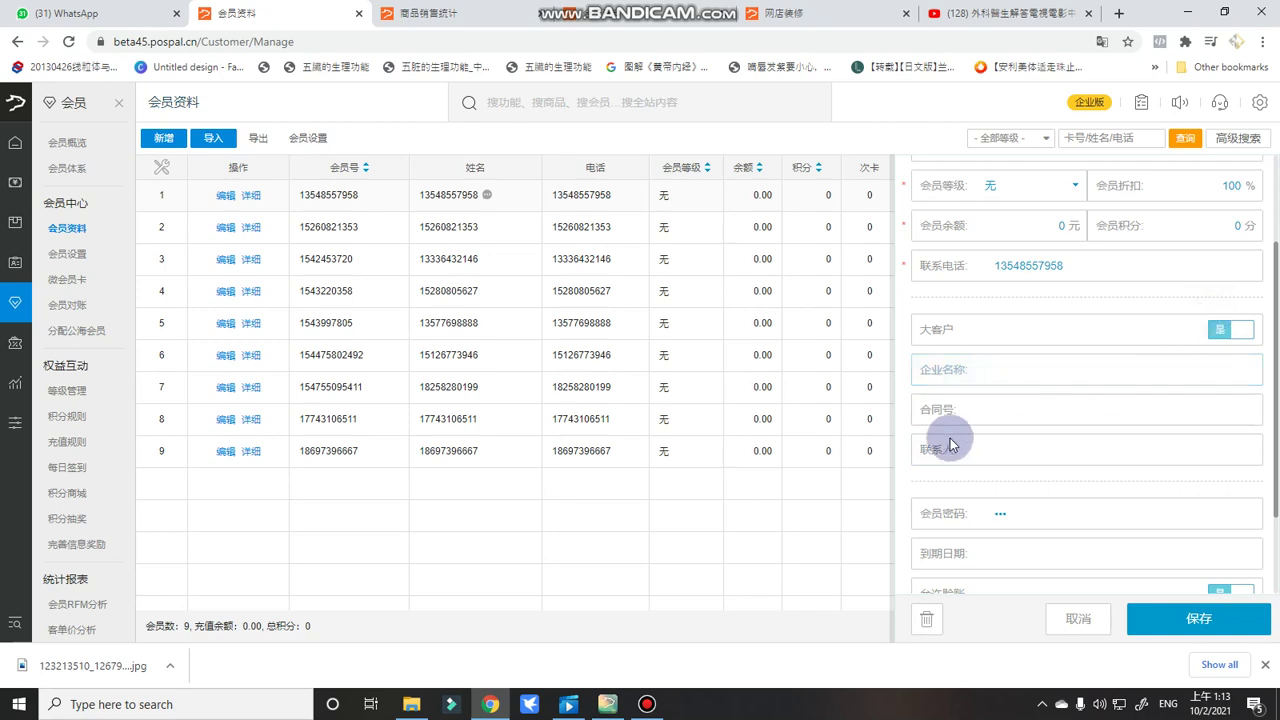
left_click(1215, 333)
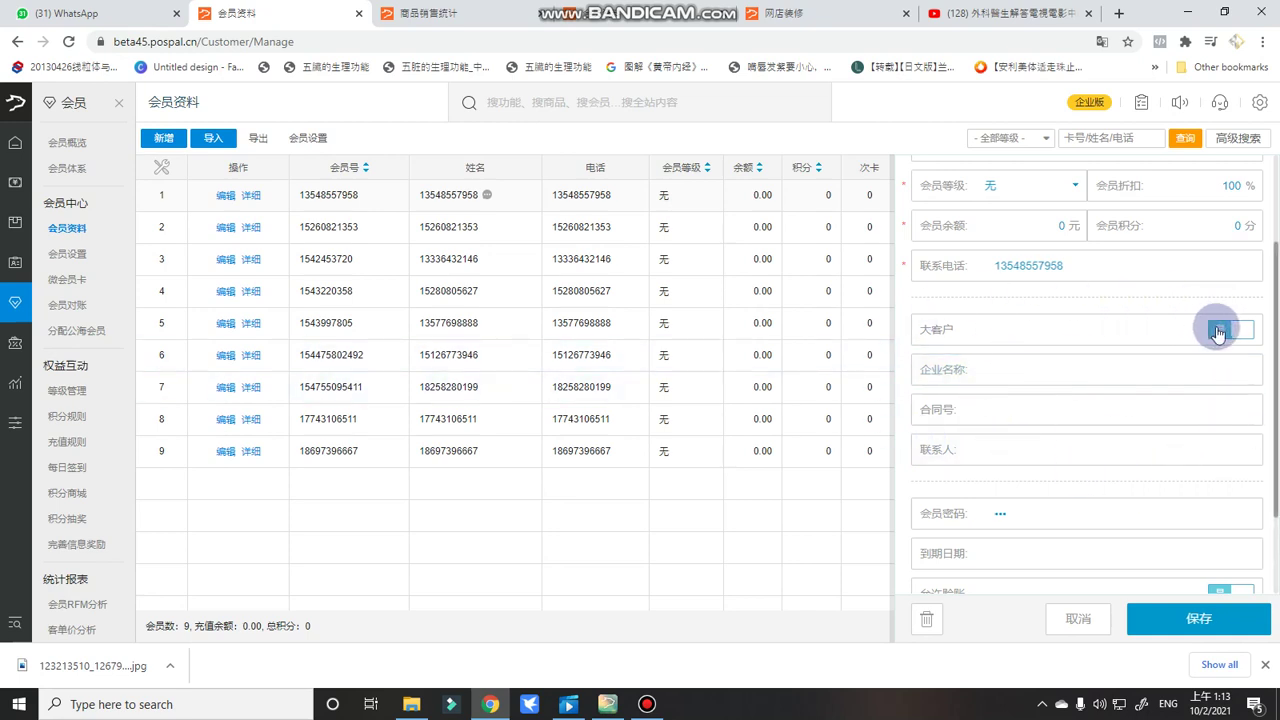
Inspect the balance (会员余额) and points (会员积分) fields in the member's record.
scroll(1128, 420, "up", 3)
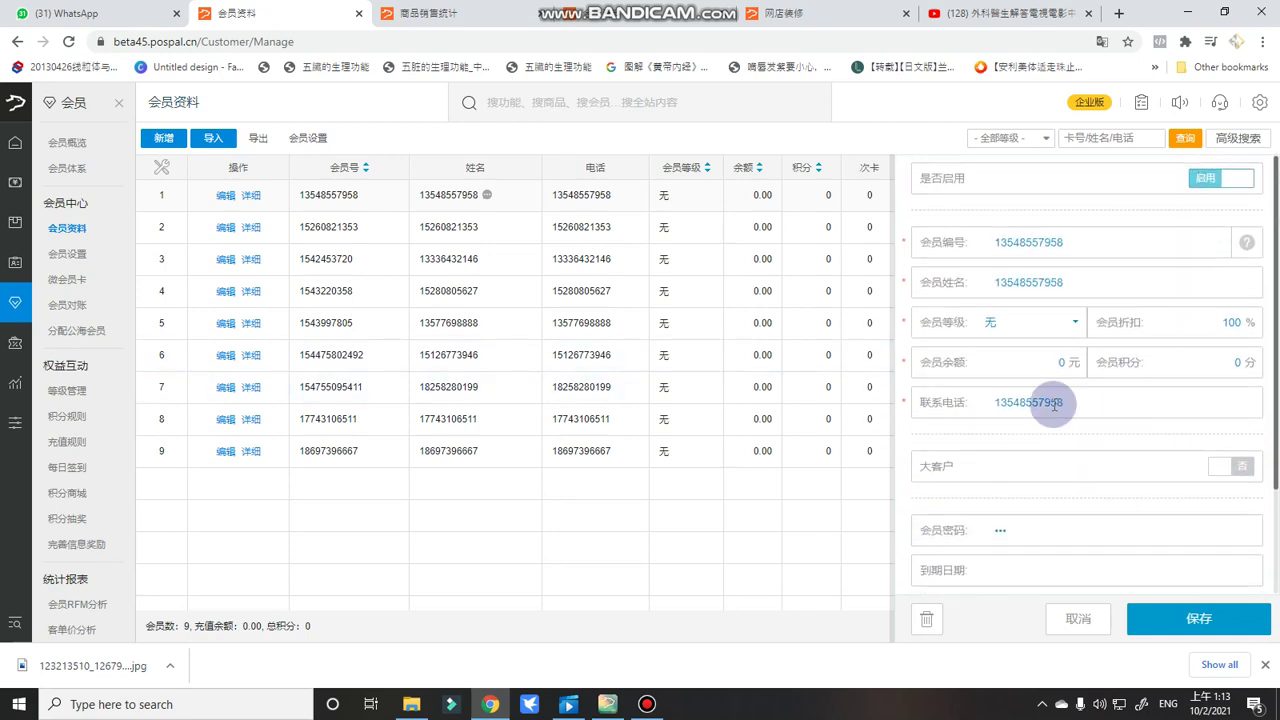
left_click(1004, 367)
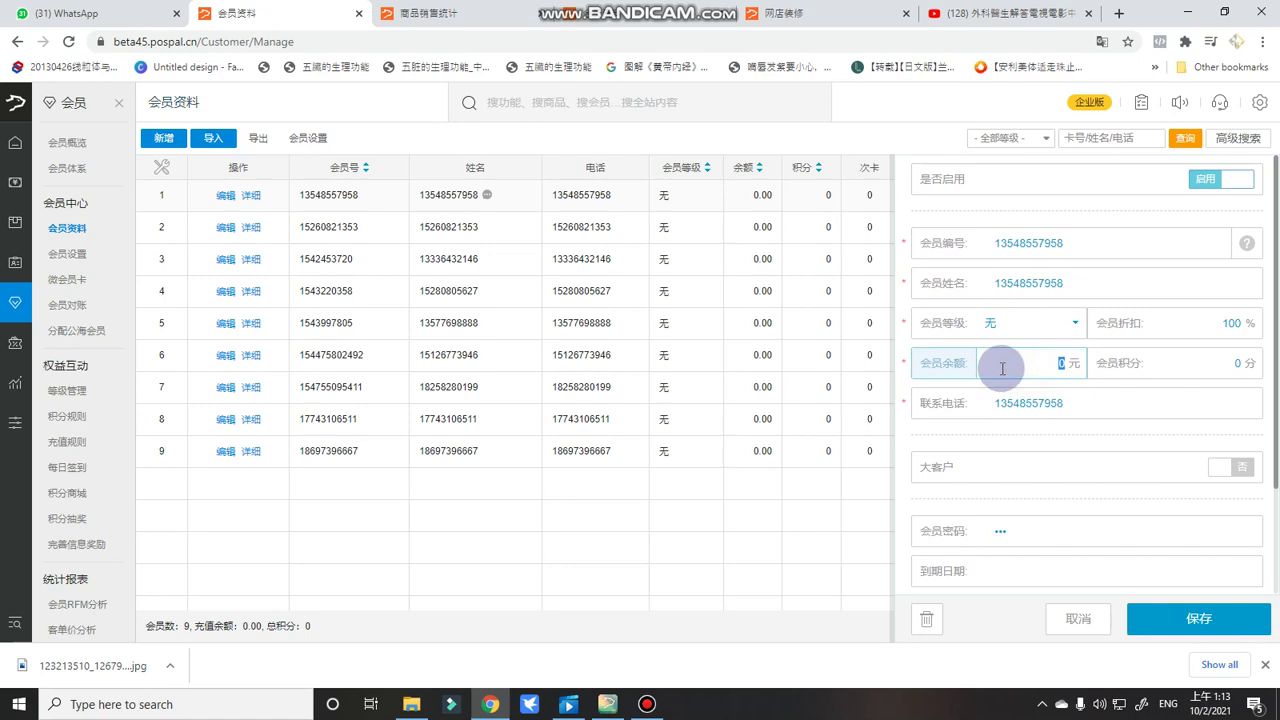
left_click(1241, 366)
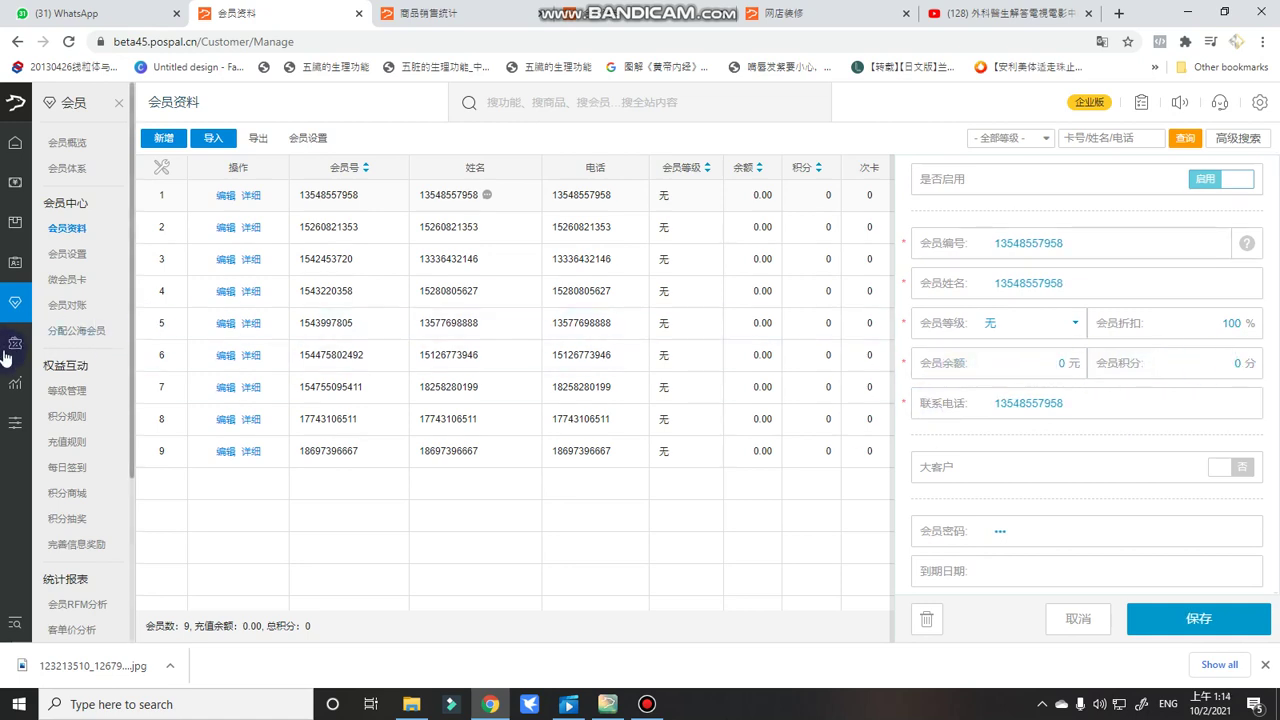
Open the points rule page (积分规则) in the member section's 权益互动 group.
mouse_move(30, 355)
scroll(115, 341, "down", 2)
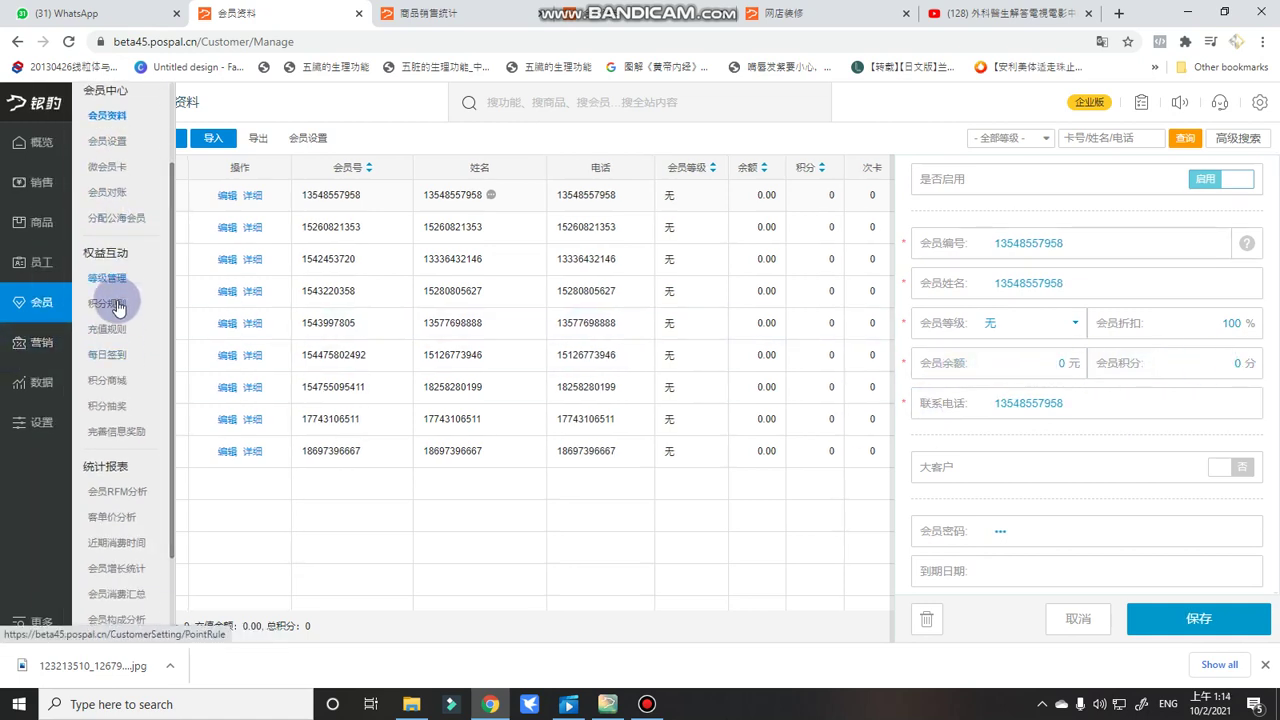
left_click(117, 306)
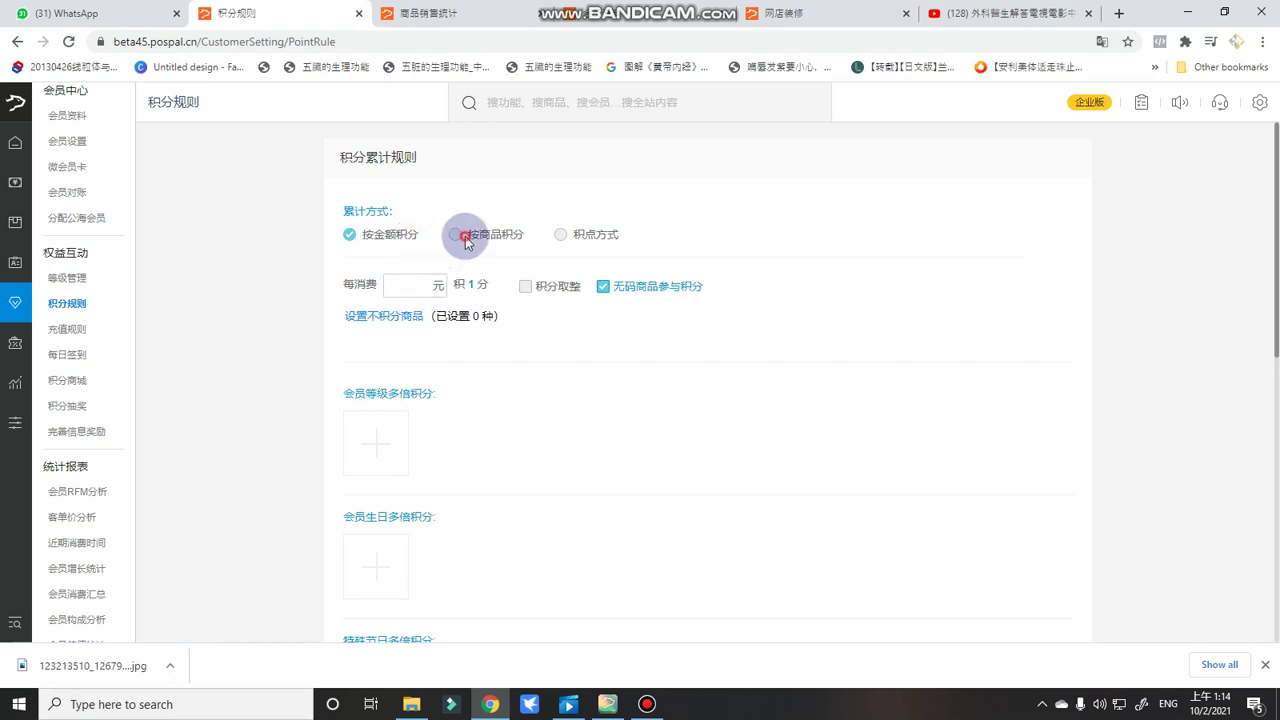
Try the 积点方式 accumulation method with a 100 yuan minimum spend and the 按商品积分 method, and return to 按金额积分.
left_click(560, 238)
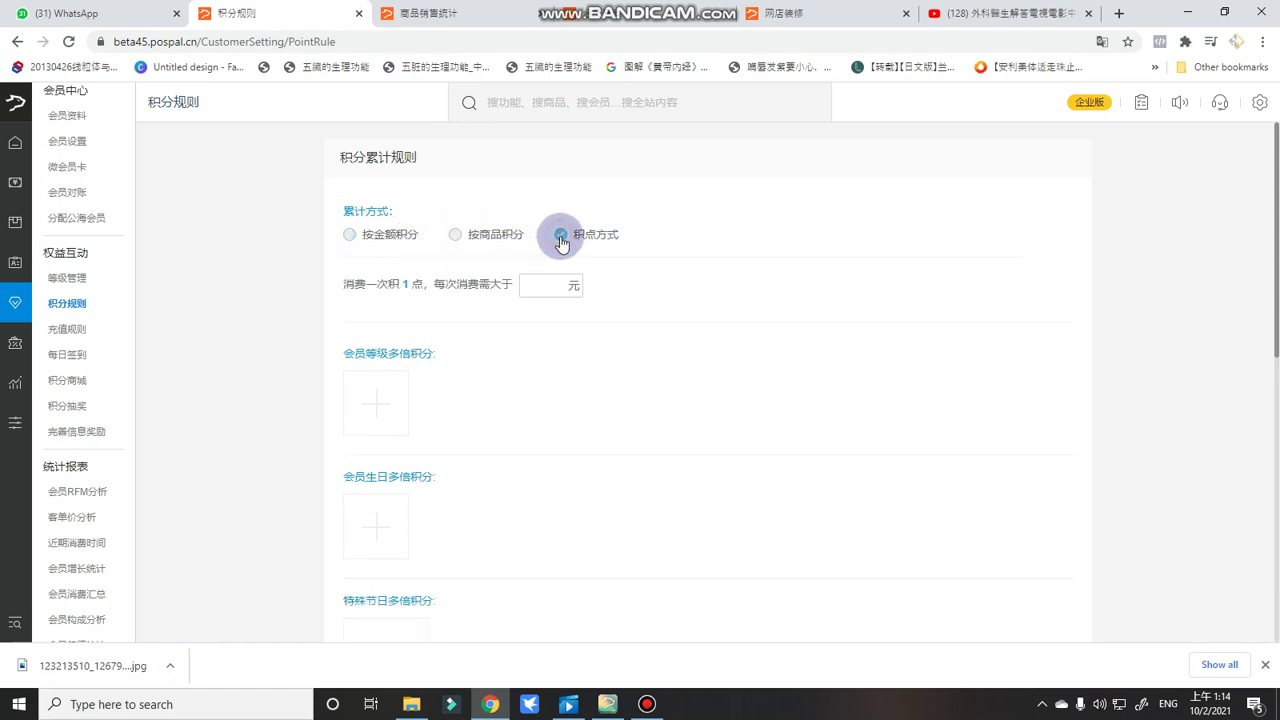
left_click(545, 286)
left_click(556, 280)
type("100")
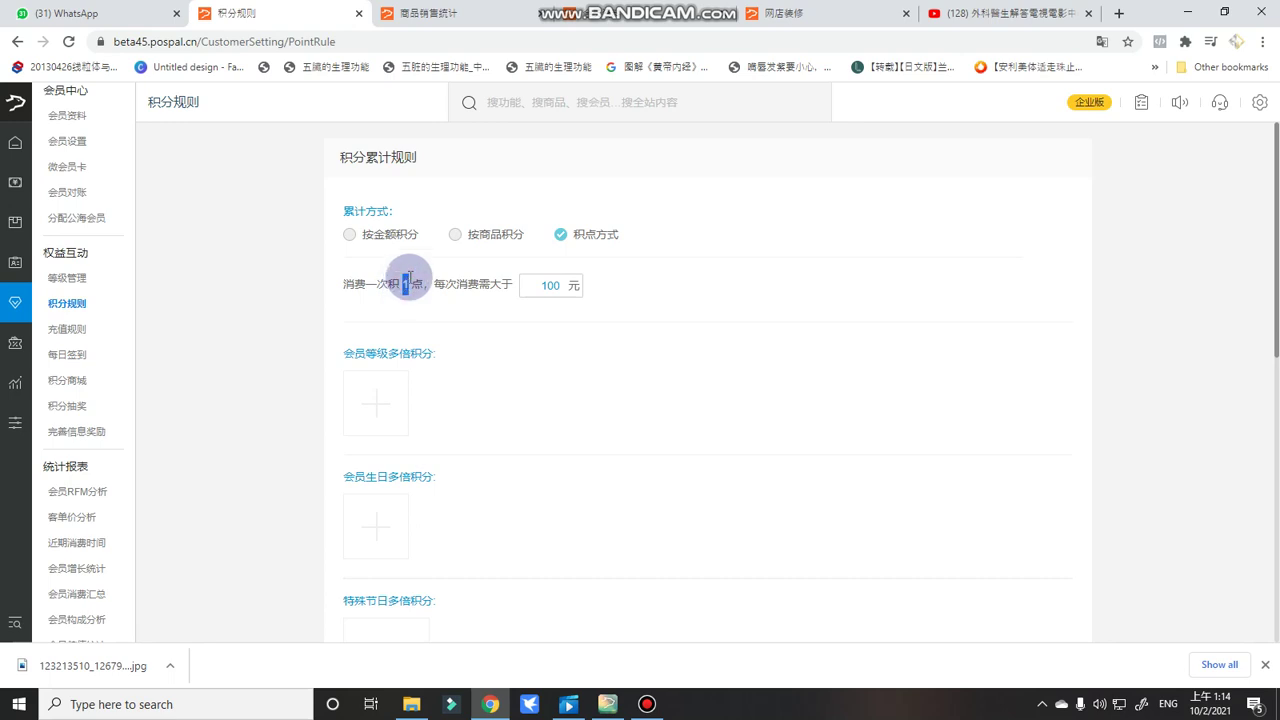
left_click(457, 234)
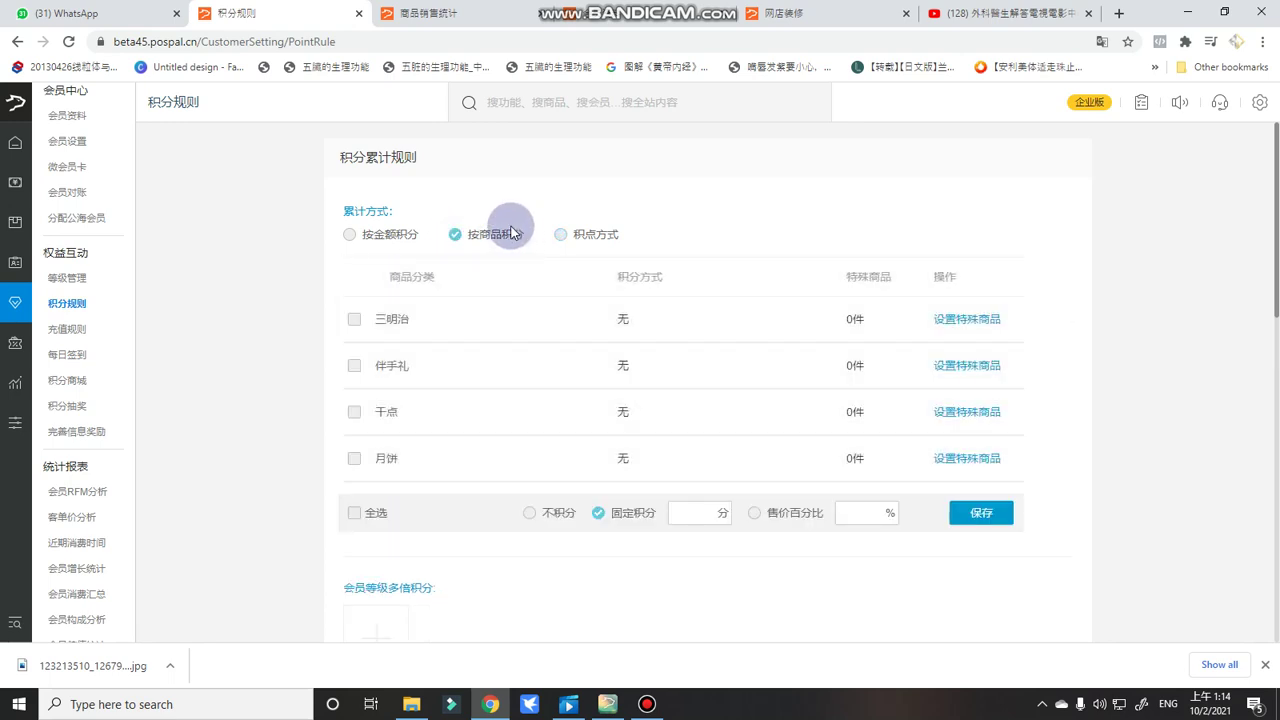
left_click(350, 234)
Examine the bonus points sections for member birthdays (会员生日多倍积分) and special holidays (特殊节日多倍积分).
scroll(433, 303, "down", 1)
scroll(433, 303, "down", 2)
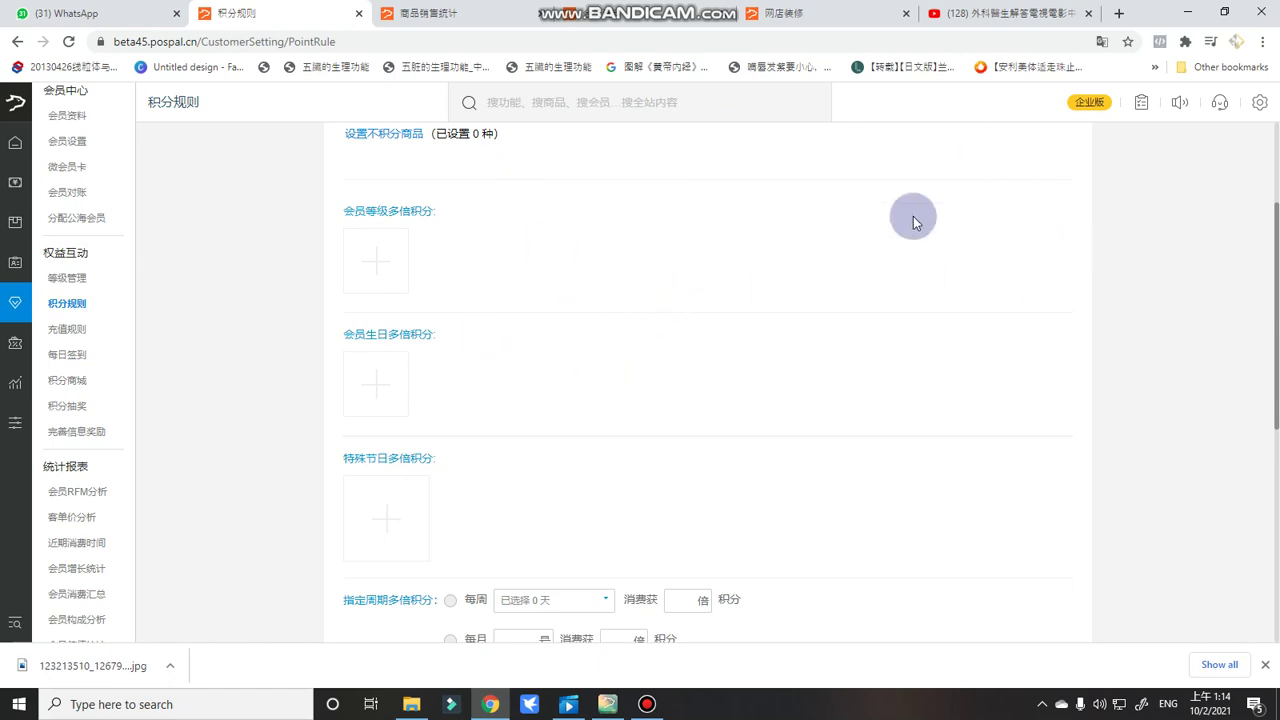
mouse_move(14, 157)
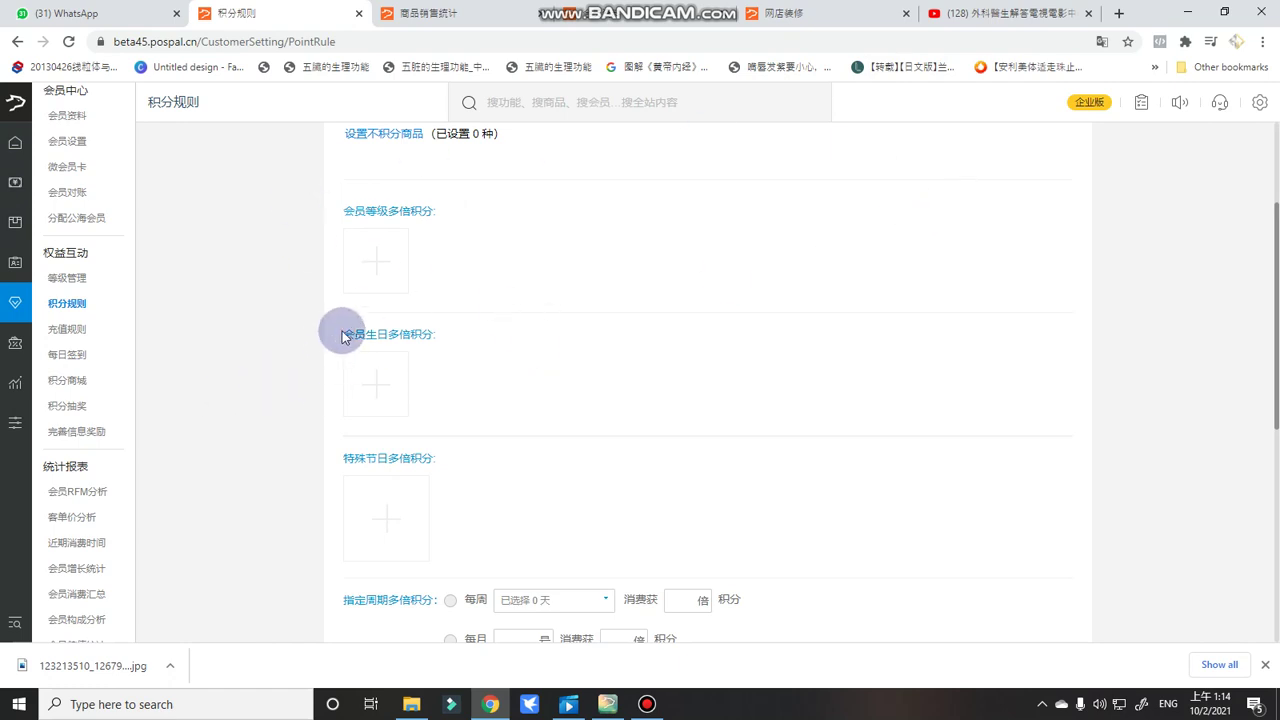
mouse_move(343, 334)
left_mouse_down()
mouse_move(462, 348)
mouse_move(451, 334)
mouse_move(463, 337)
mouse_move(343, 352)
left_mouse_up()
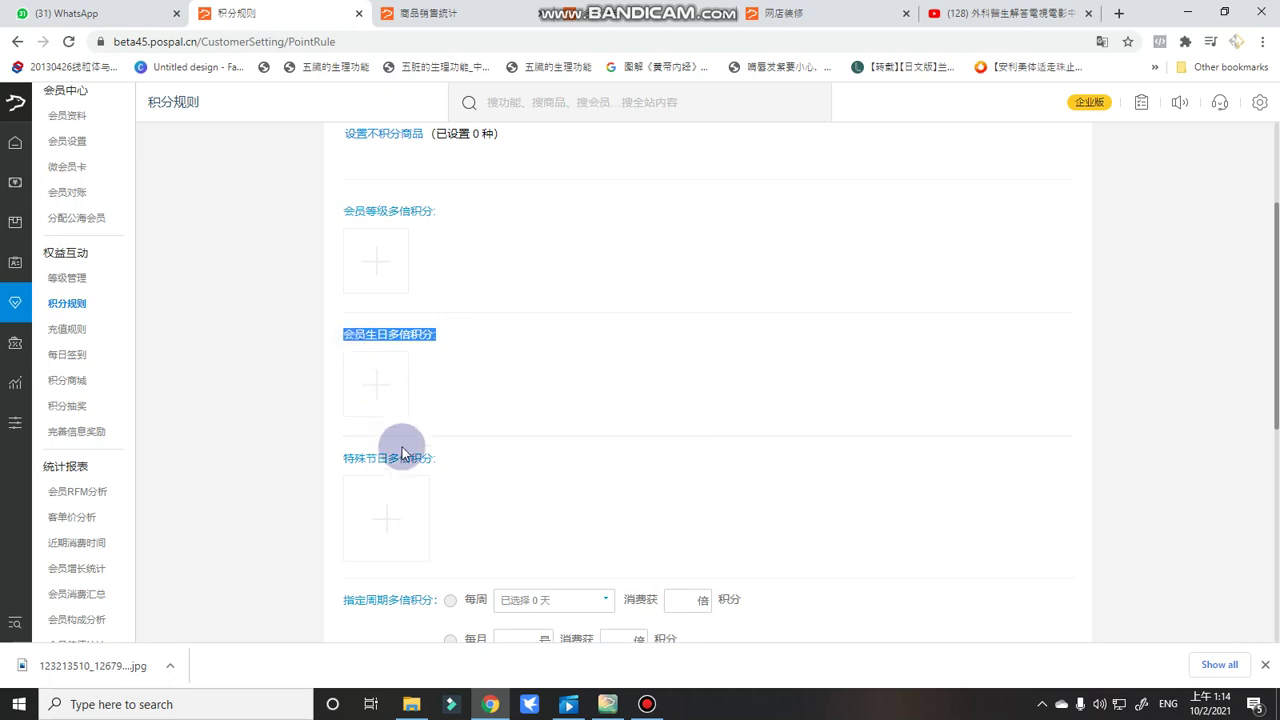
mouse_move(444, 462)
left_mouse_down()
mouse_move(338, 460)
mouse_move(451, 468)
left_mouse_up()
left_click(457, 464)
left_click(451, 468)
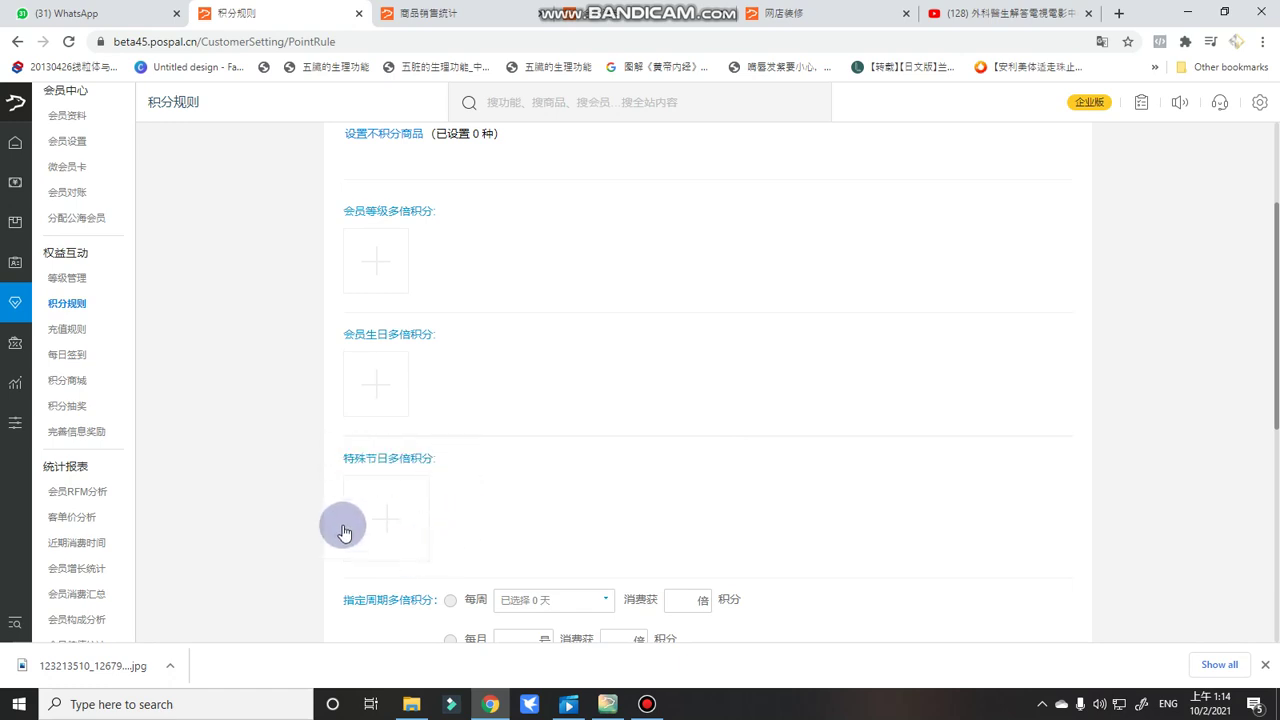
left_click_drag(347, 457, 475, 458)
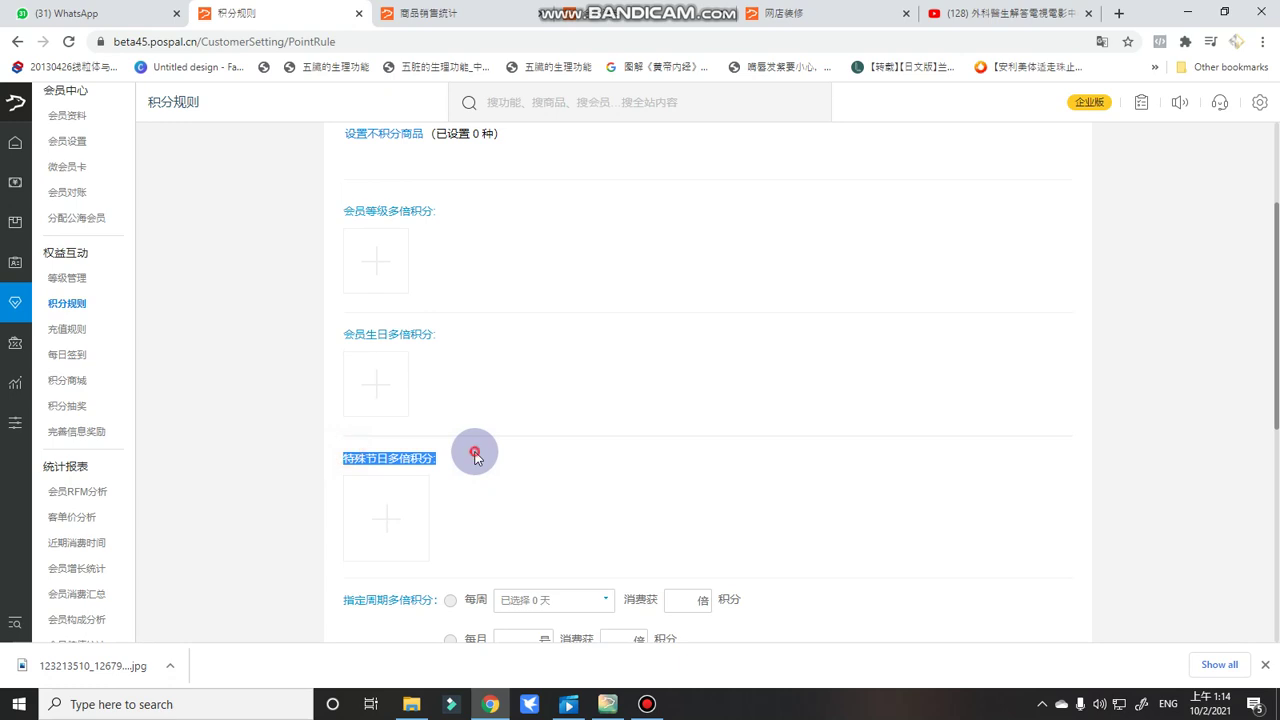
left_click(475, 457)
scroll(646, 334, "up", 3)
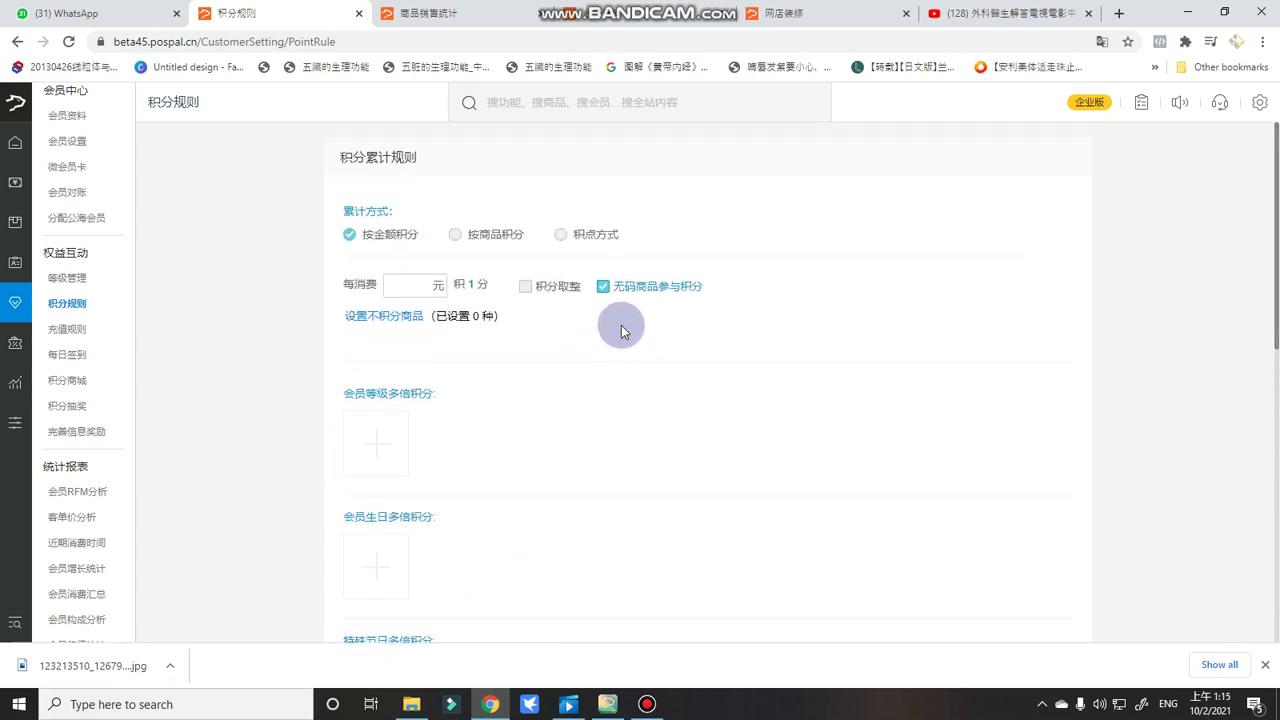
Open the recharge rule page (充值规则) and start creating a new recharge rule.
left_click(84, 340)
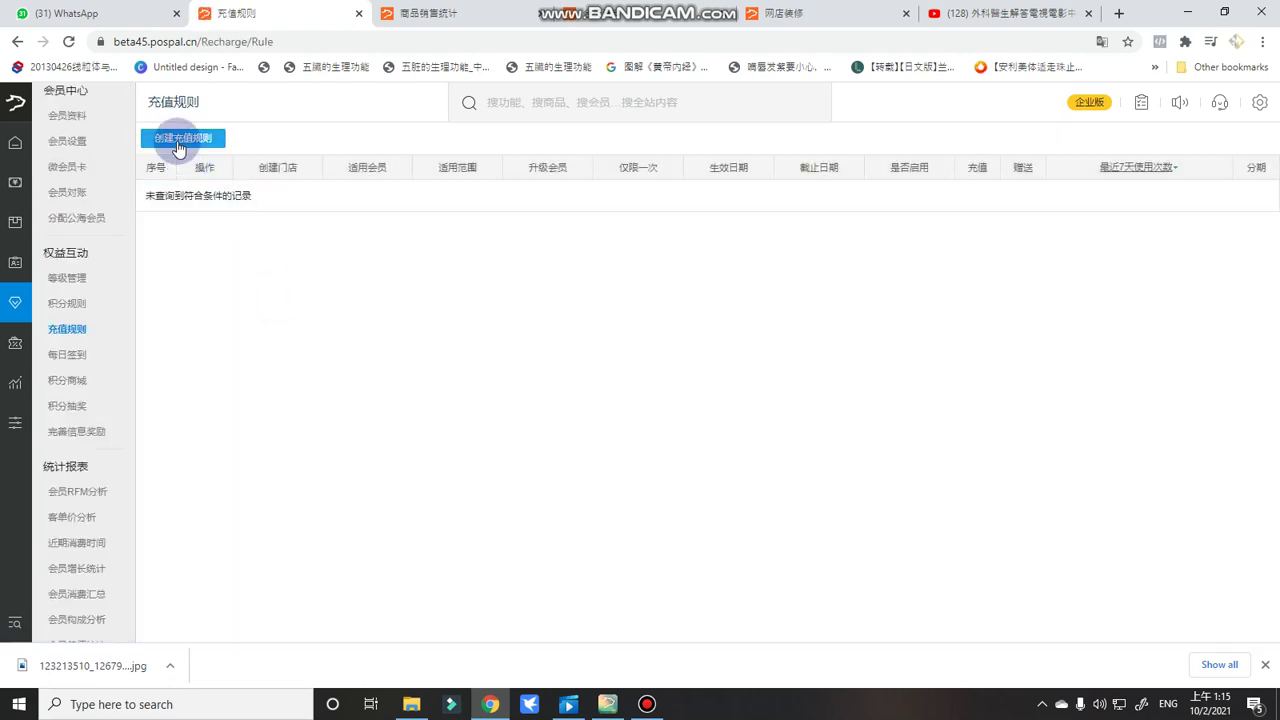
left_click(180, 142)
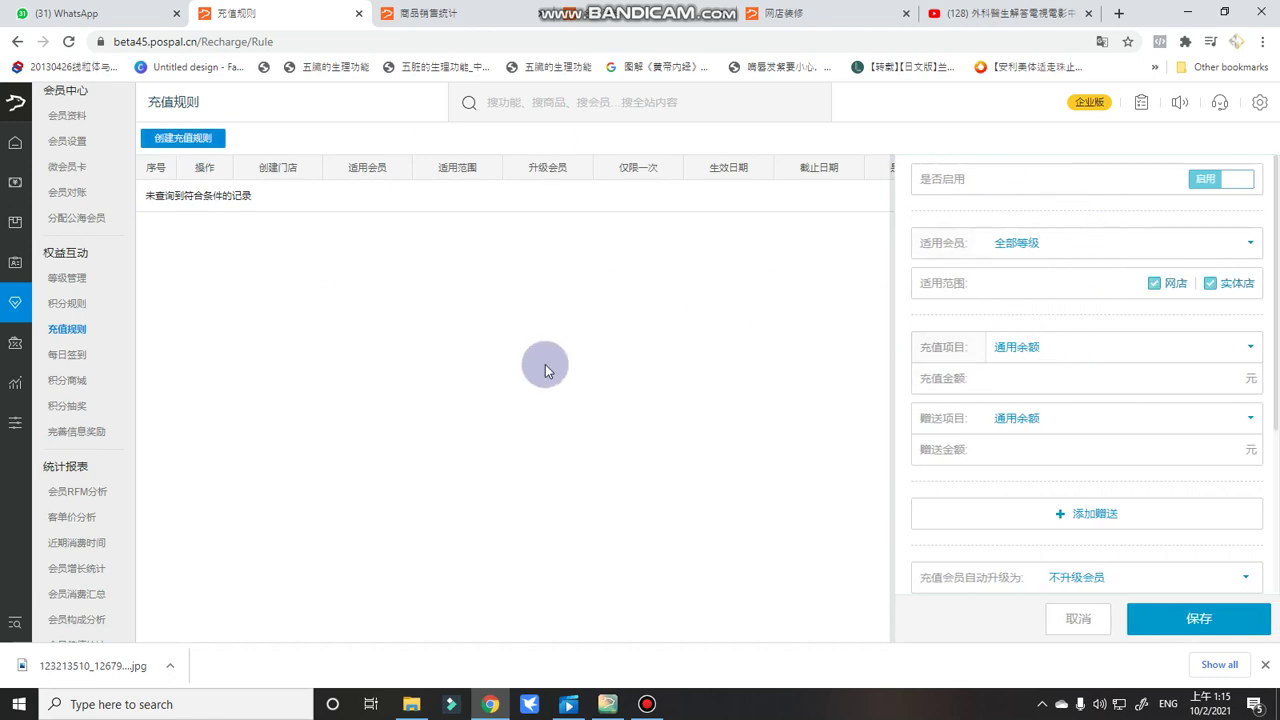
Open the promotion activity page (促销活动) in the marketing section's 常规 group.
mouse_move(31, 350)
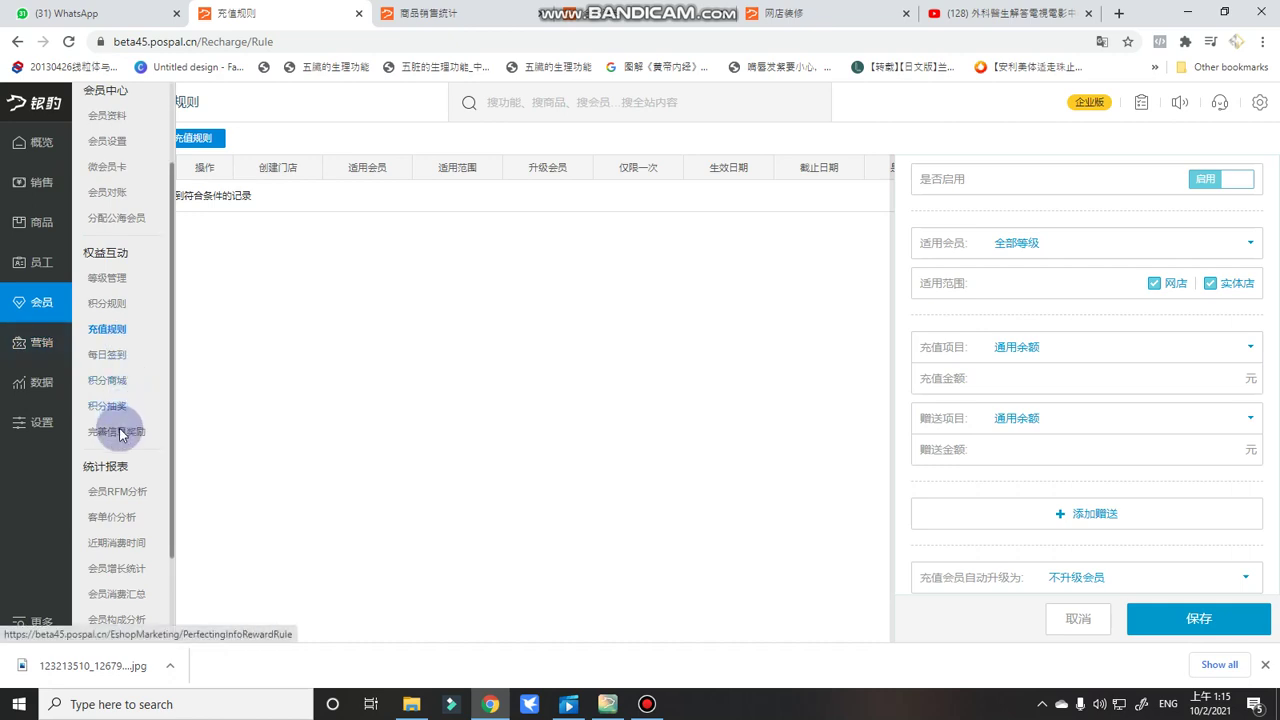
scroll(110, 440, "down", 3)
left_click(22, 333)
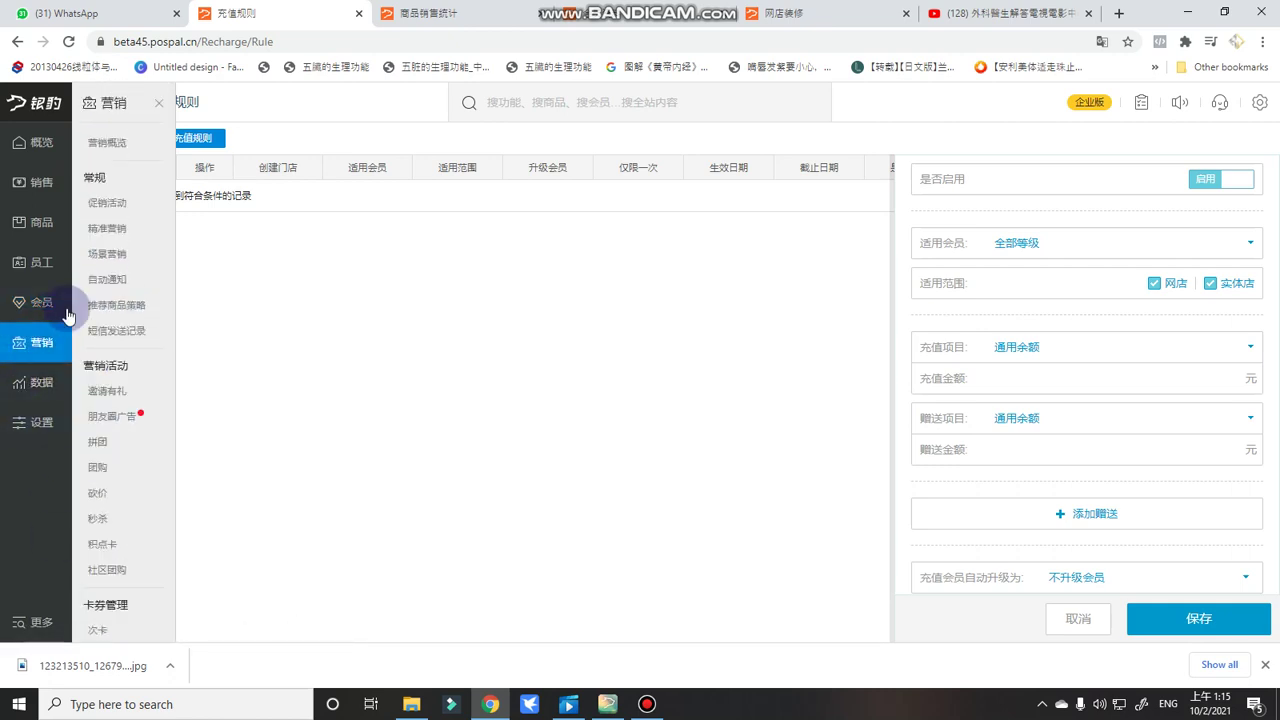
left_click(120, 202)
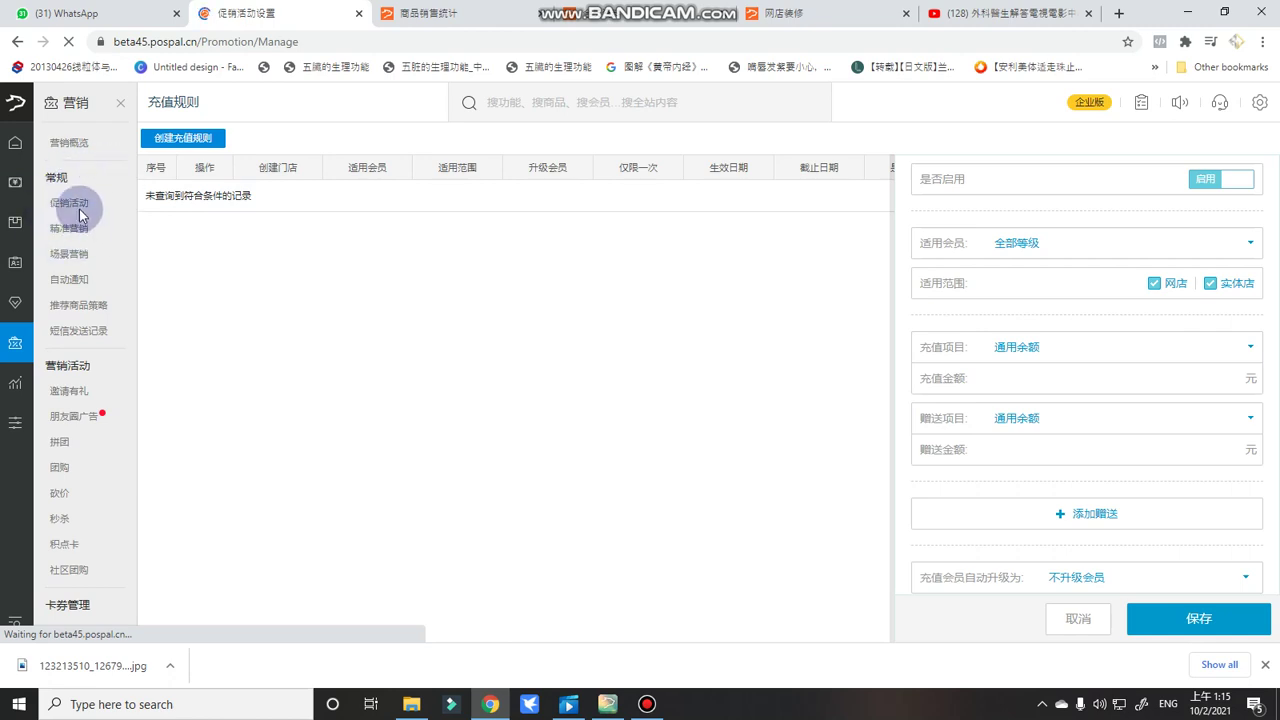
right_click(405, 324)
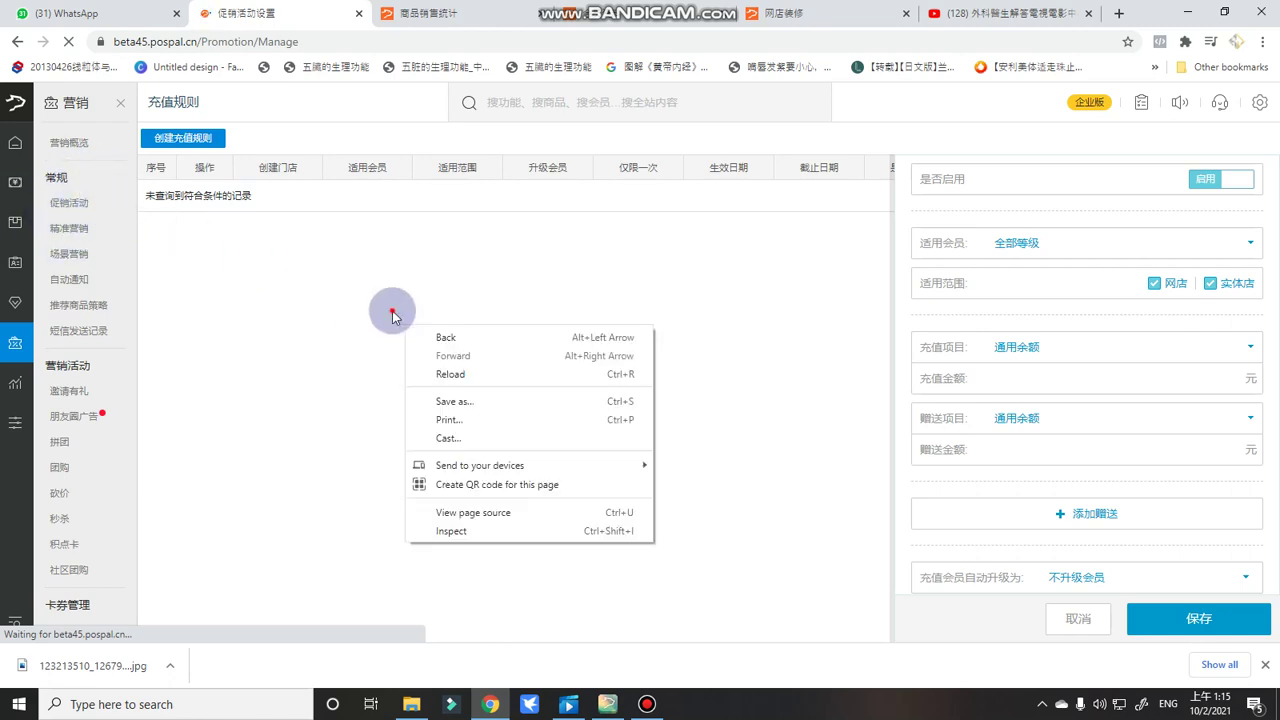
left_click(647, 704)
left_click(647, 704)
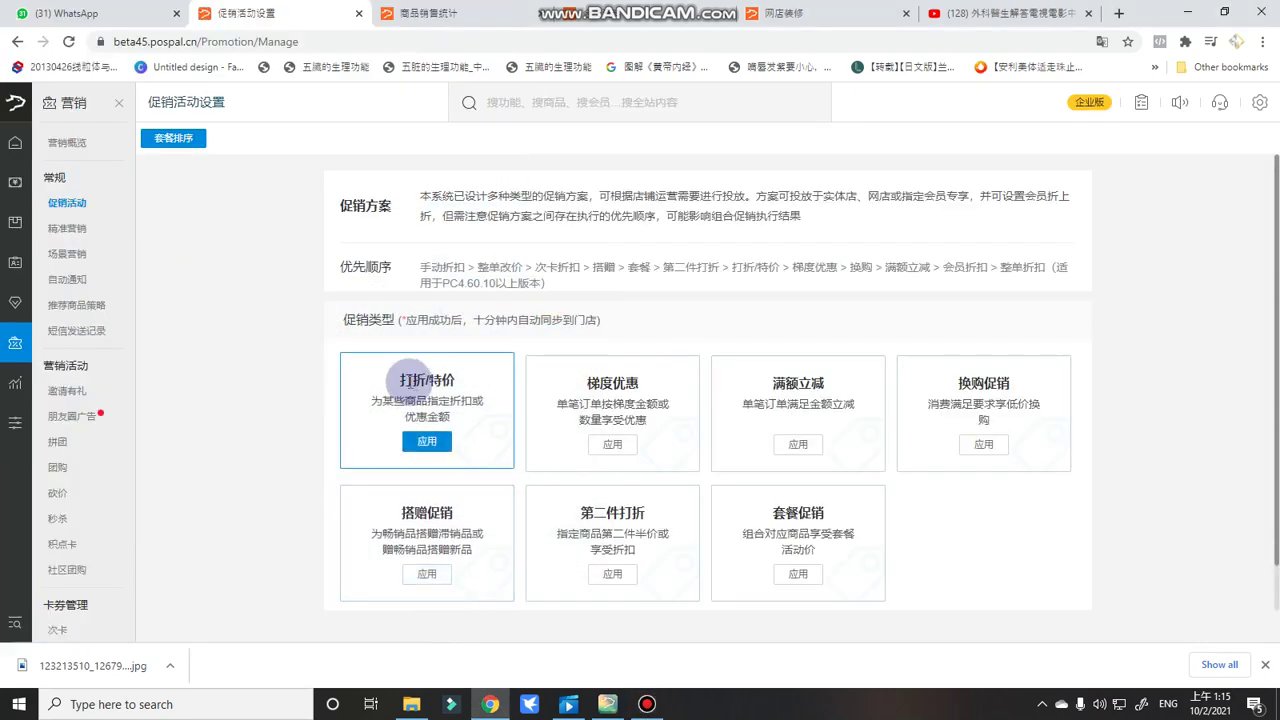
View the setup form of the 打折/特价 promotion type, including its name field, and close it without saving.
left_click_drag(400, 381, 460, 384)
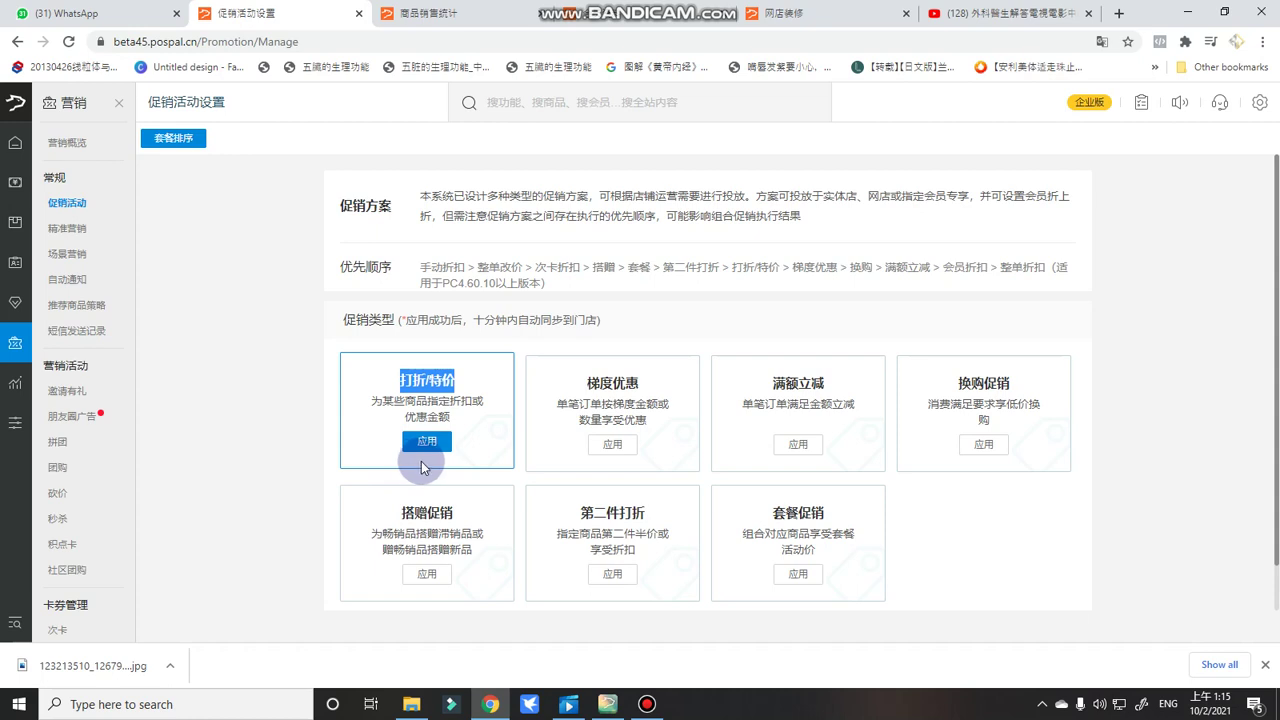
left_click(440, 443)
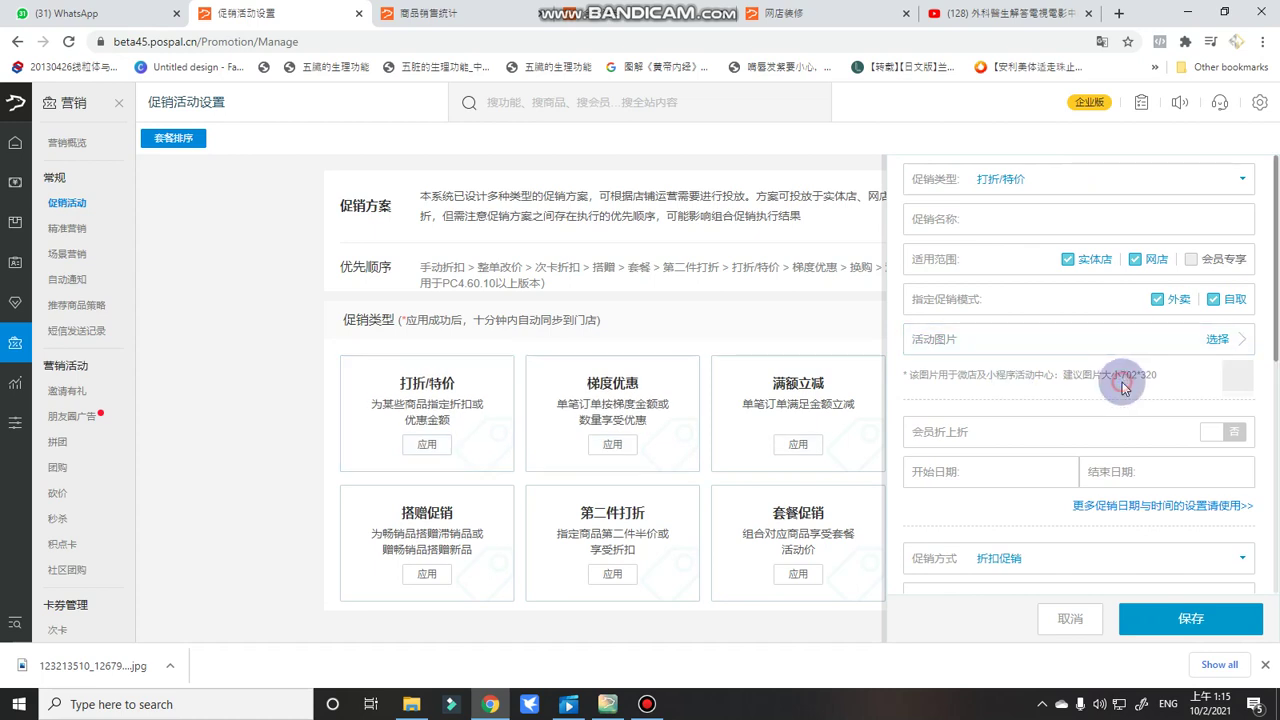
left_click(1066, 217)
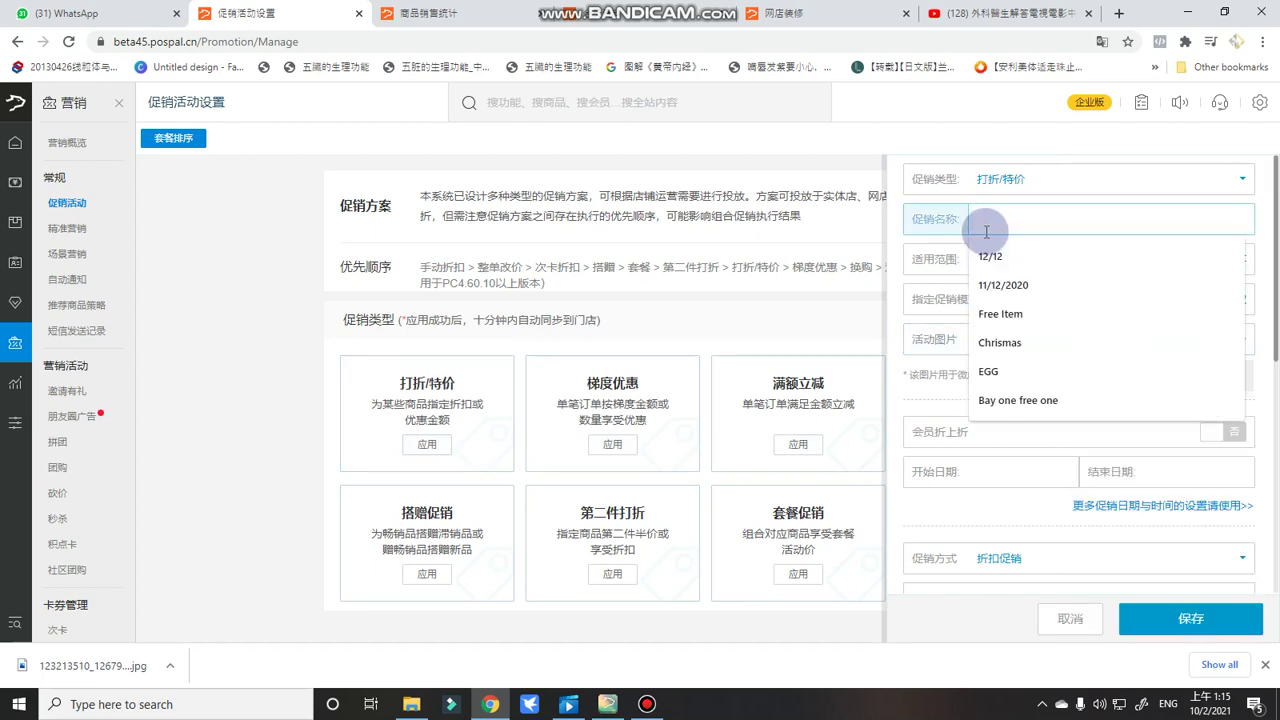
left_click(1083, 615)
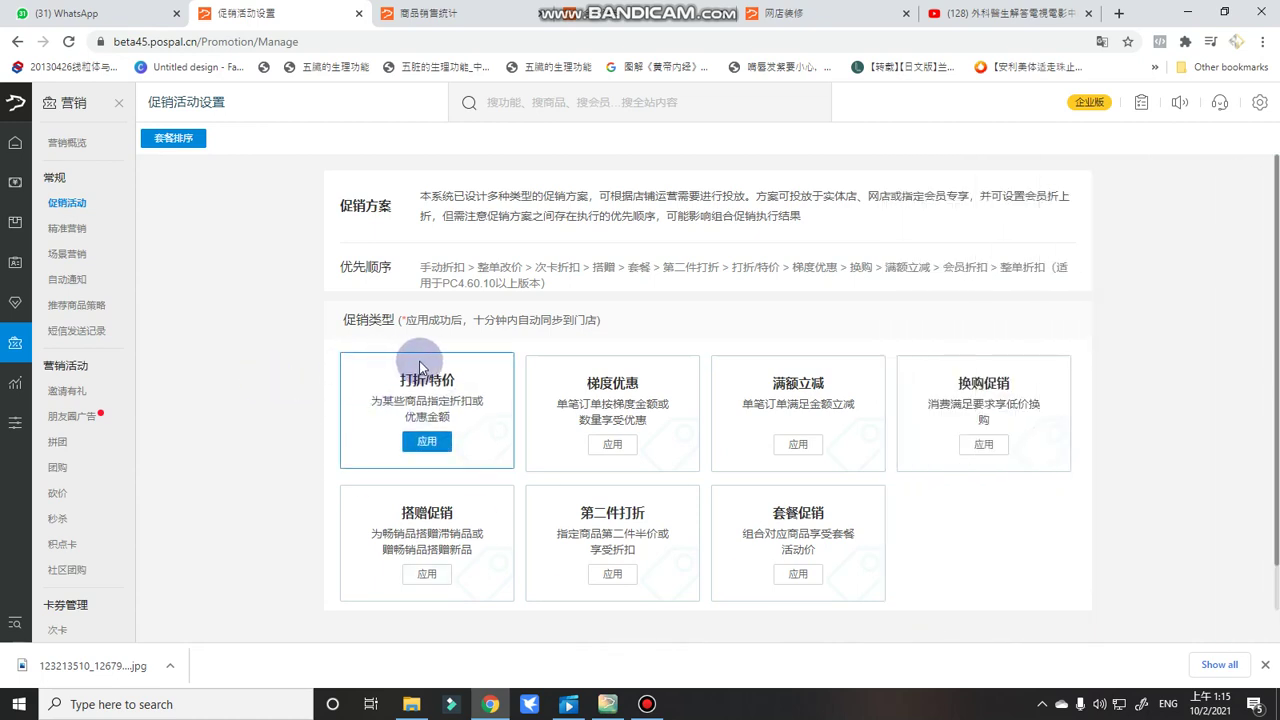
Examine the promotion types 梯度优惠, 满额立减, 换购促销, 搭赠促销, 第二件打折 and 套餐促销 on the promotion settings page.
right_click(660, 381)
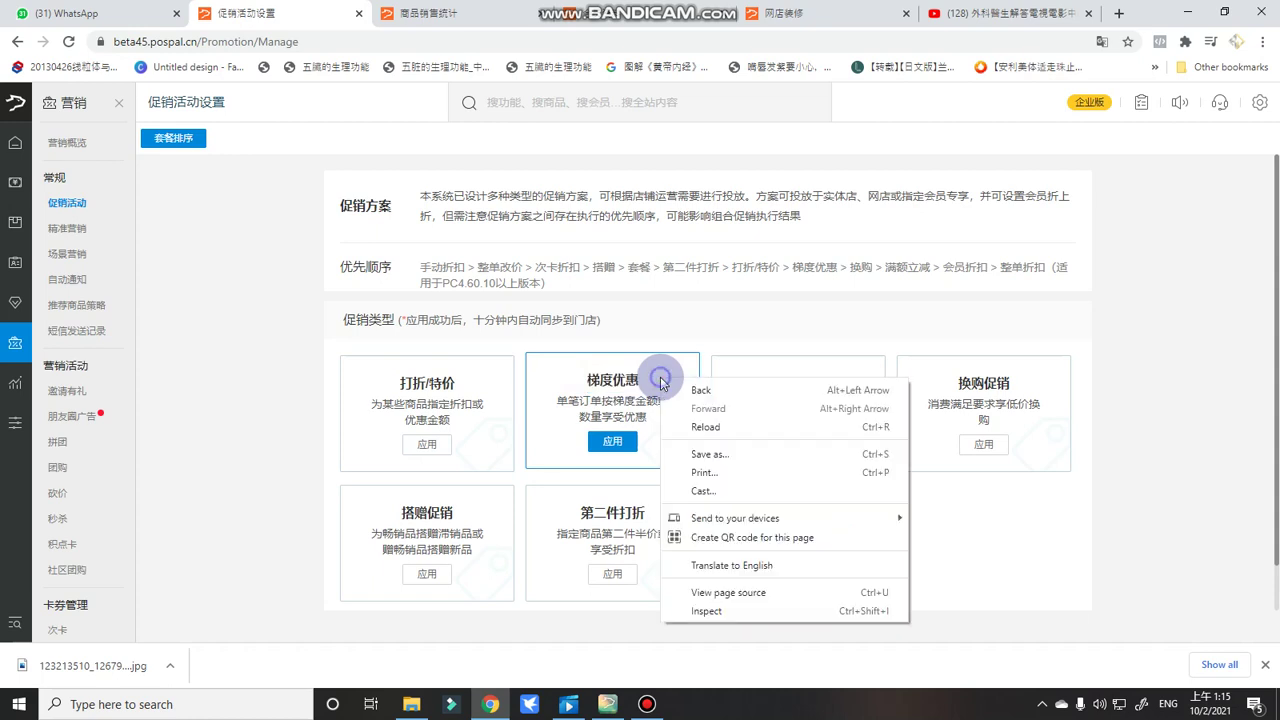
left_click(660, 381)
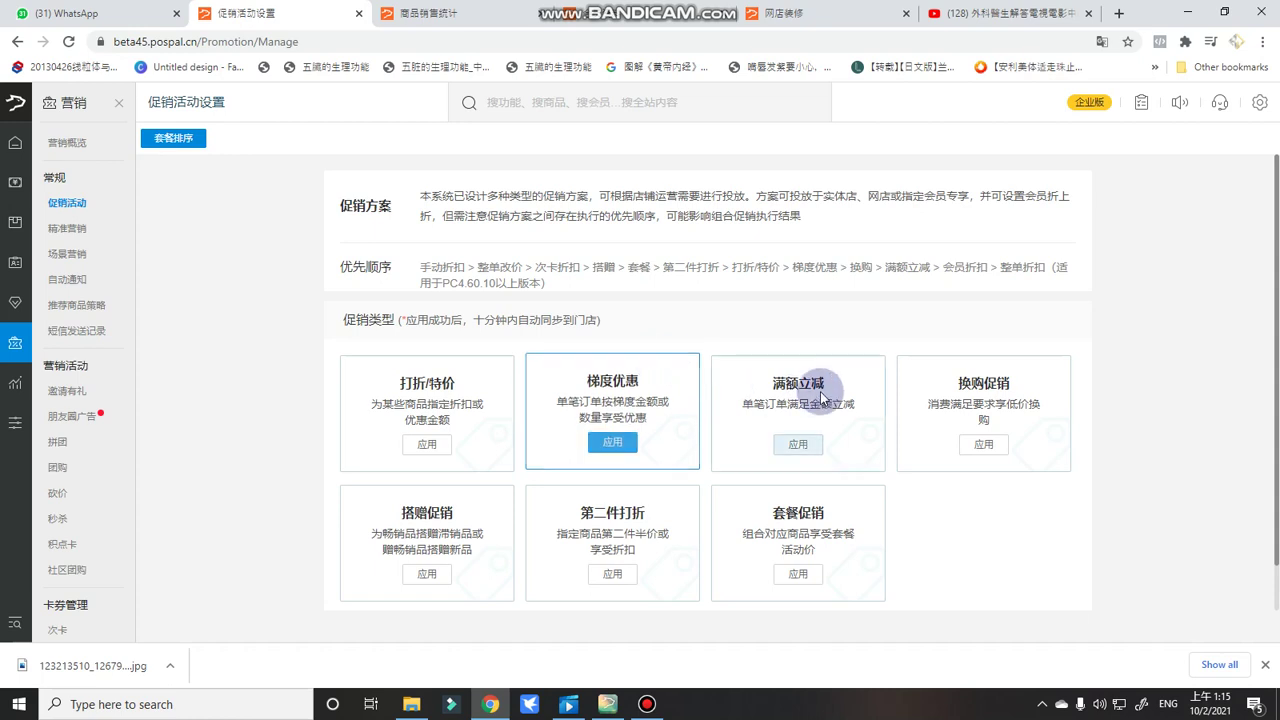
left_click_drag(746, 381, 855, 381)
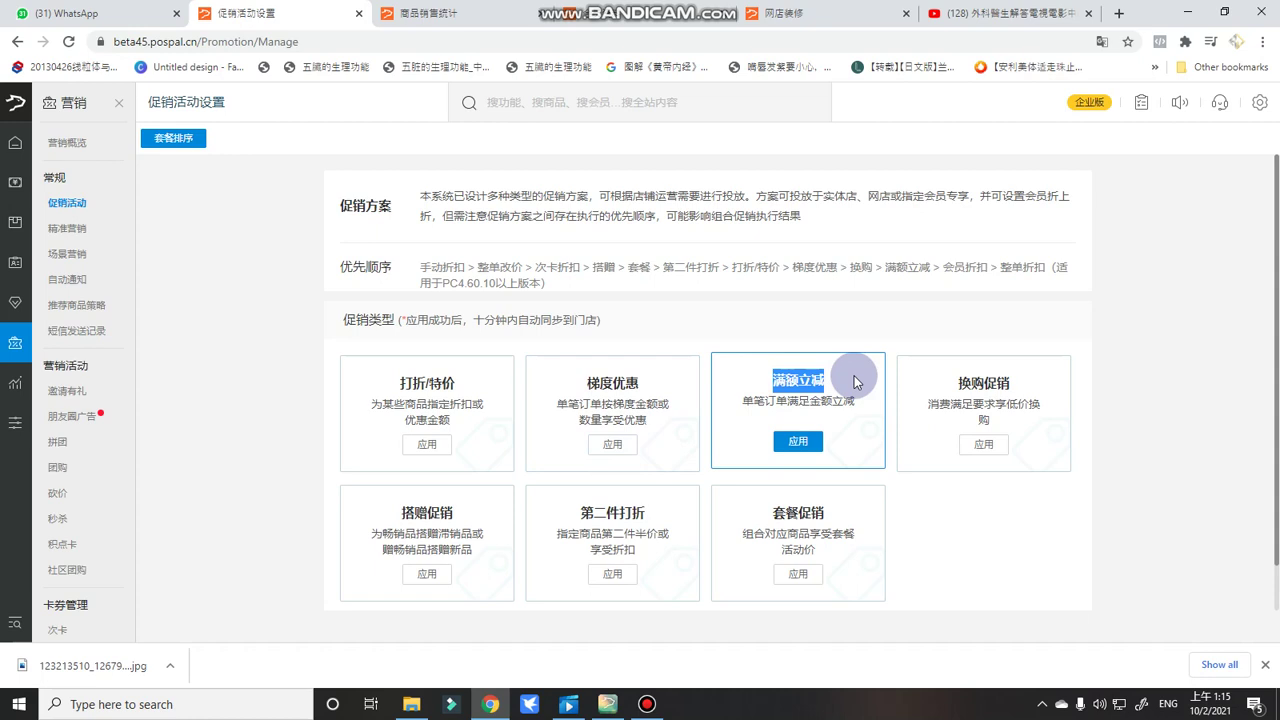
left_click_drag(586, 379, 680, 374)
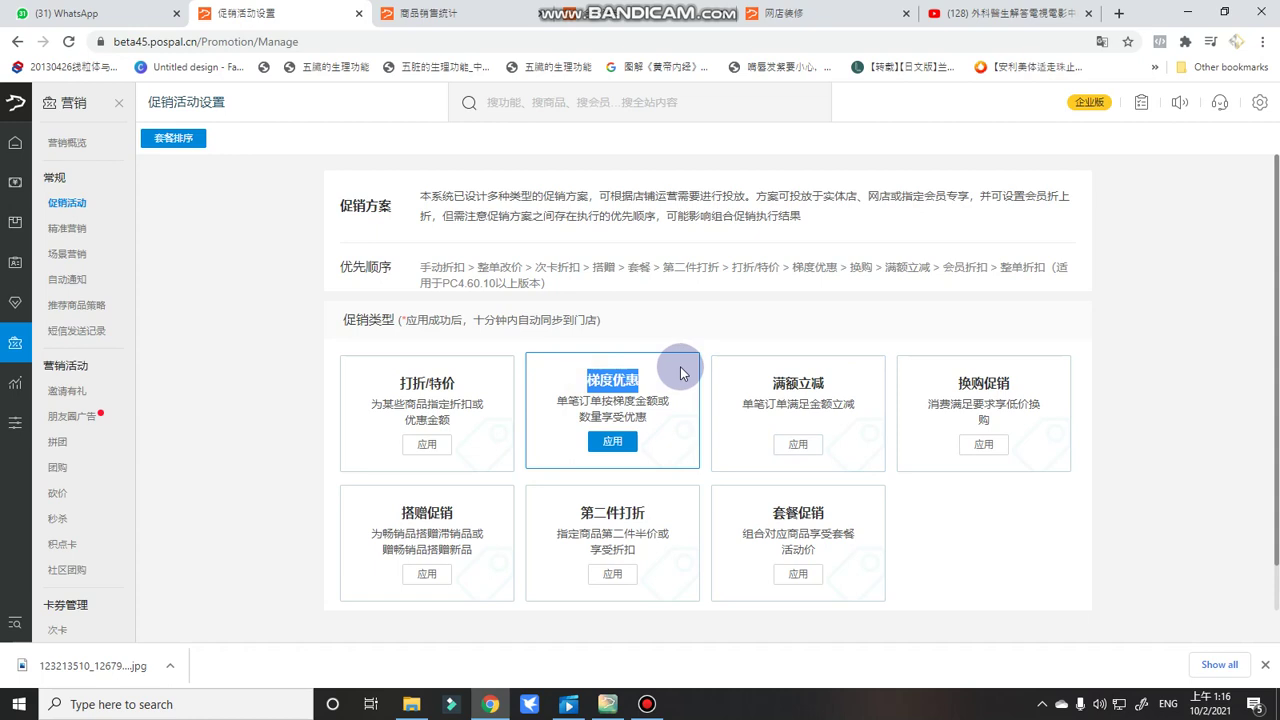
left_click_drag(772, 380, 850, 384)
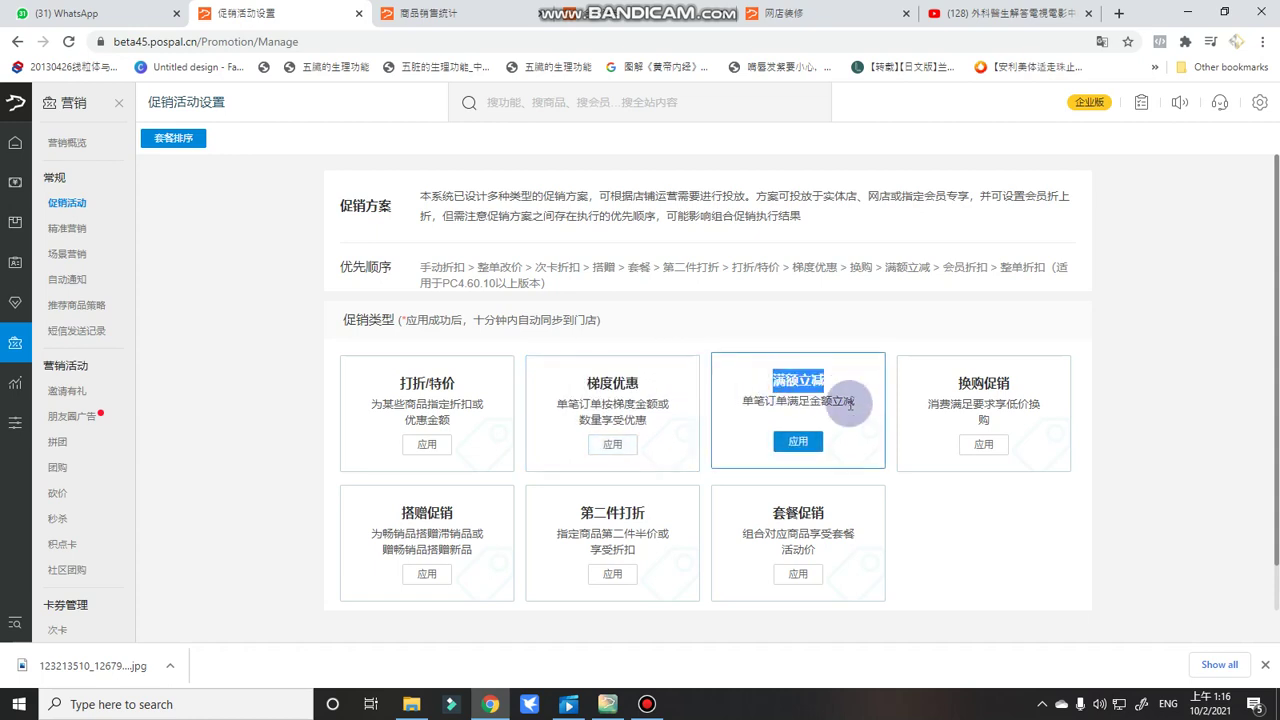
mouse_move(955, 380)
left_mouse_down()
mouse_move(1046, 384)
mouse_move(955, 380)
left_mouse_up()
left_click(1032, 385)
left_click(958, 381)
left_click(1017, 385)
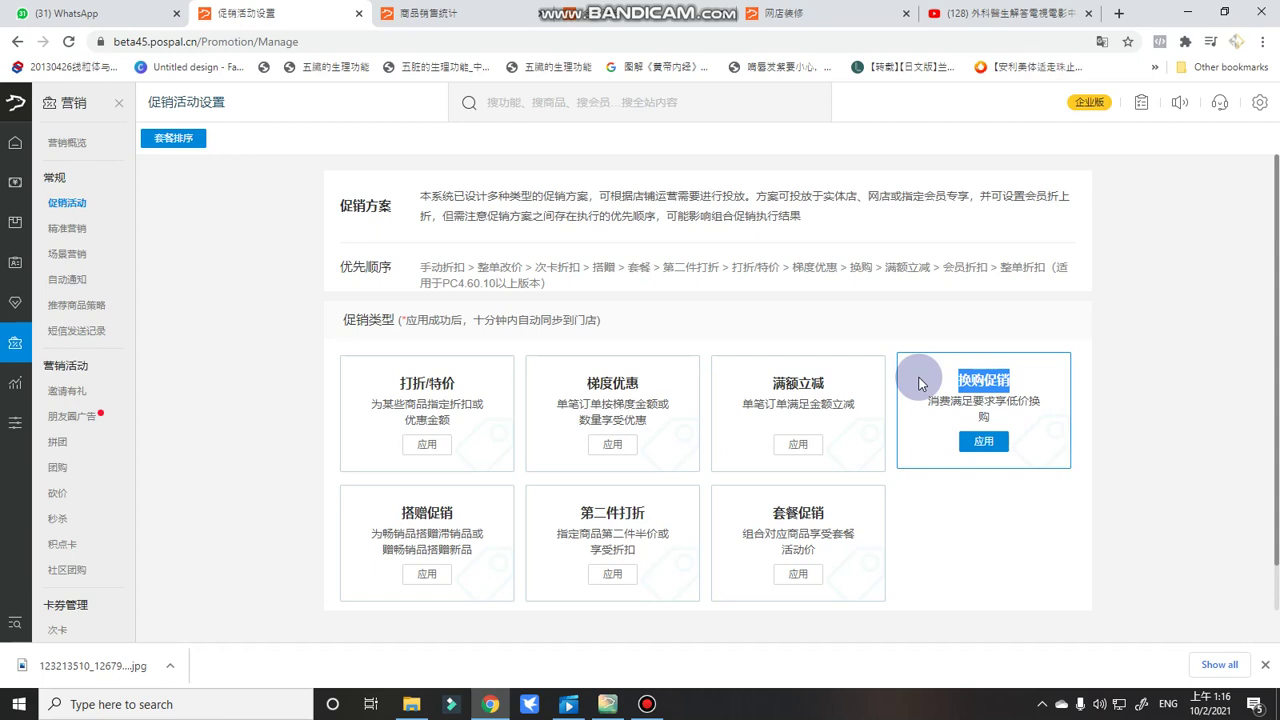
left_click_drag(399, 509, 452, 508)
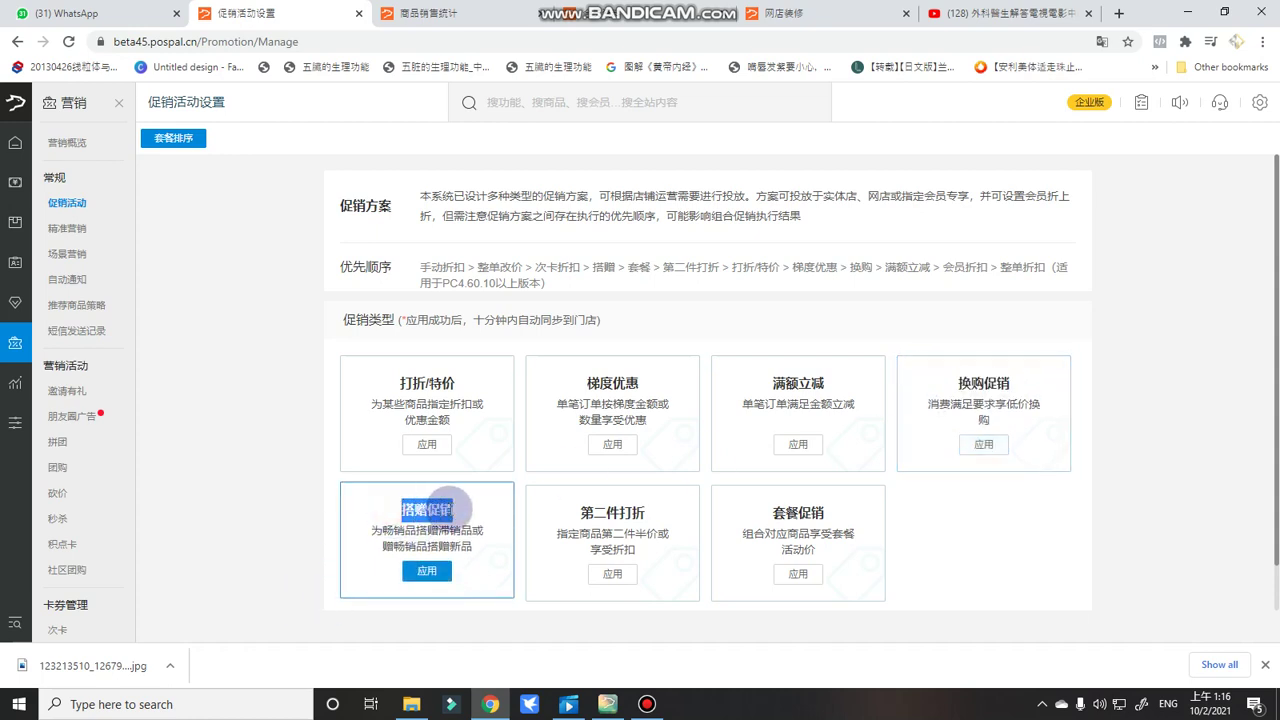
left_click_drag(578, 509, 664, 513)
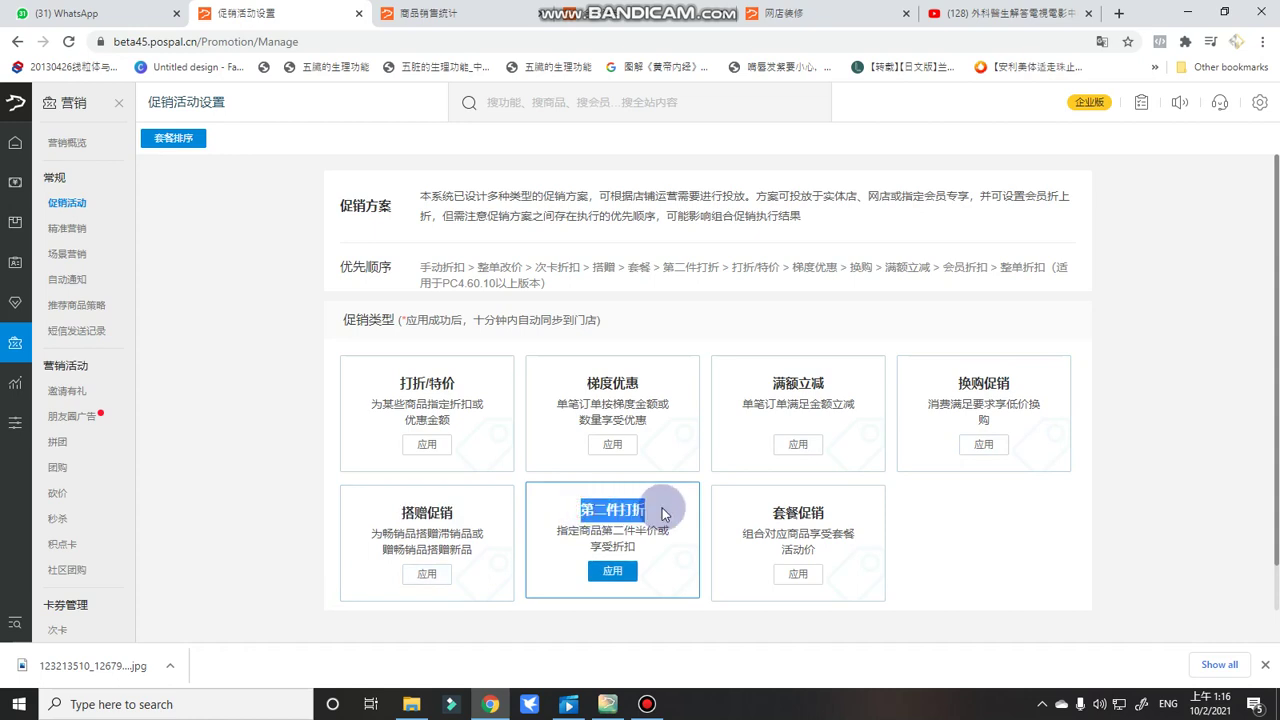
left_click_drag(757, 519, 848, 516)
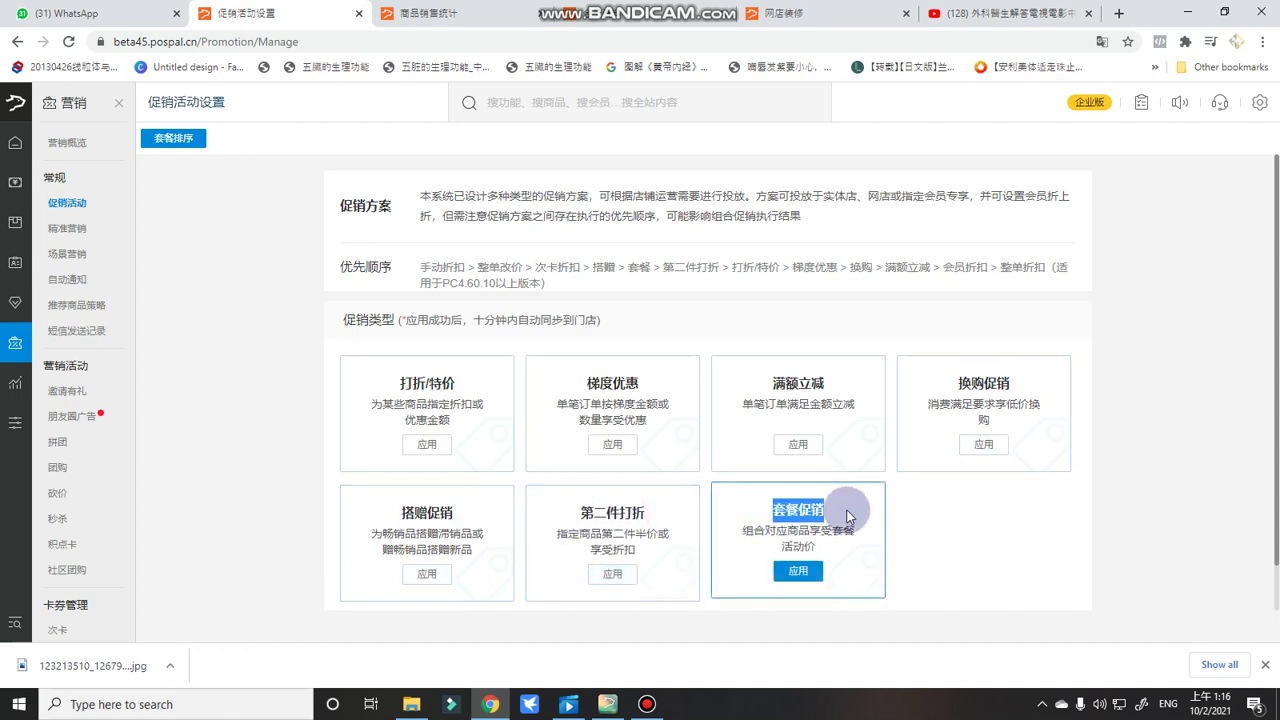
left_click(842, 511)
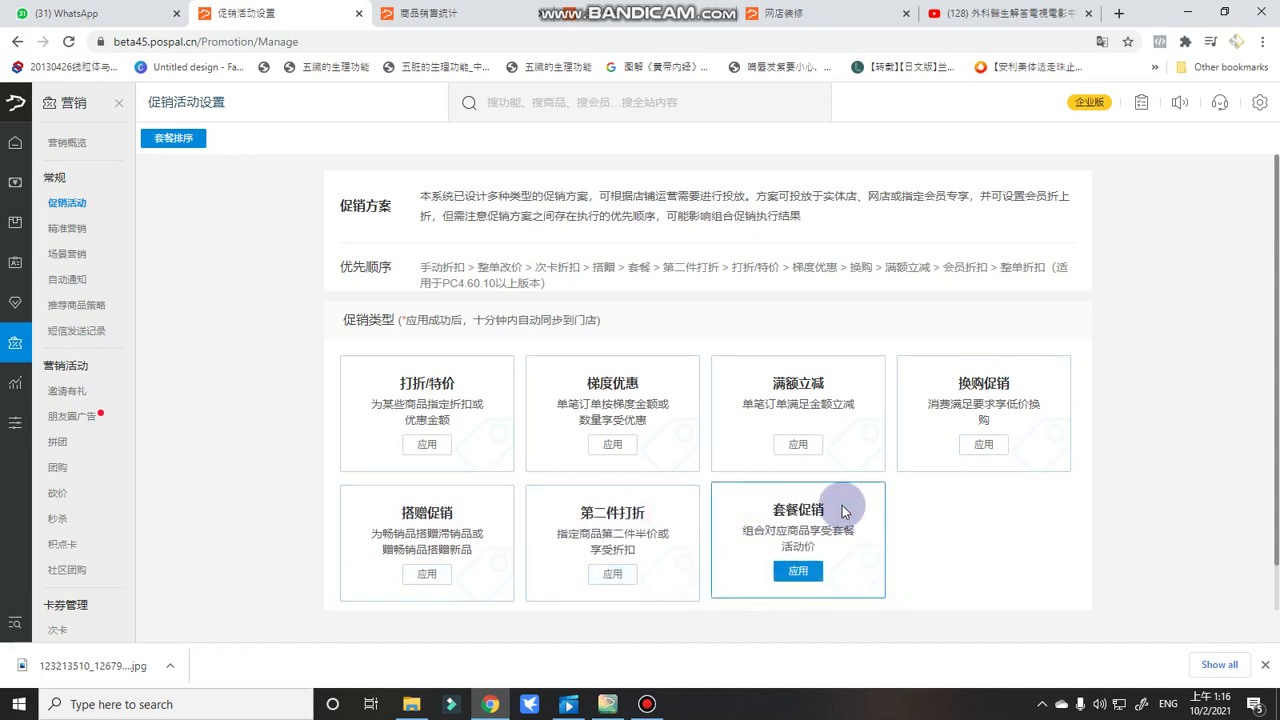